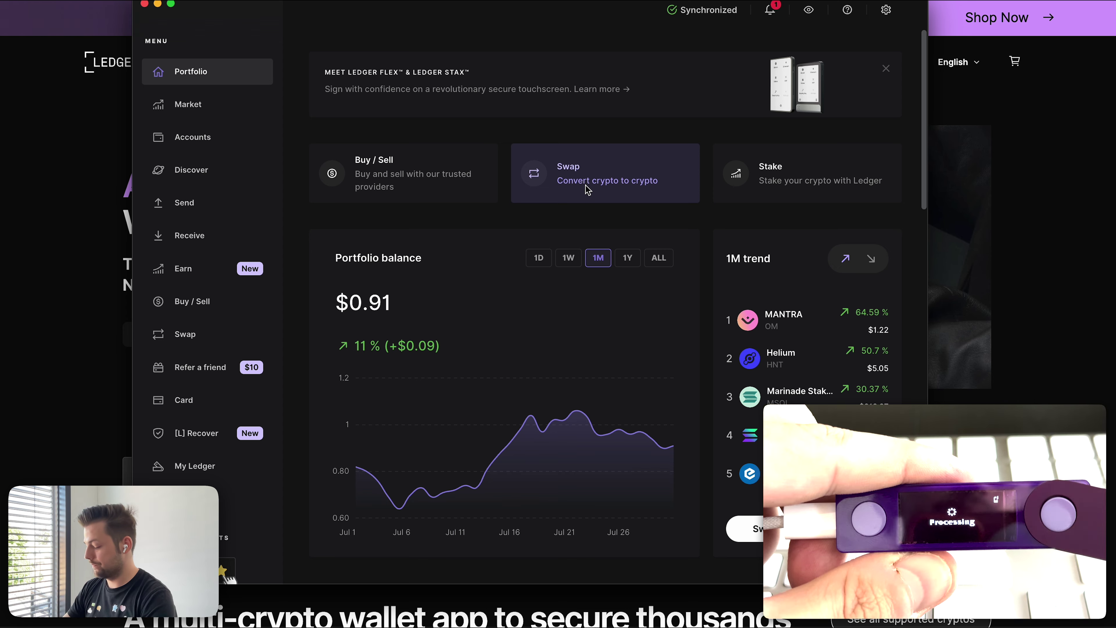
Step: Install the InternetComputer (ICP) app on the Nano X from Ledger Live's My Ledger catalog
{"action": "left_click_drag", "start_coordinate": [558, 1], "coordinate": [570, 12]}
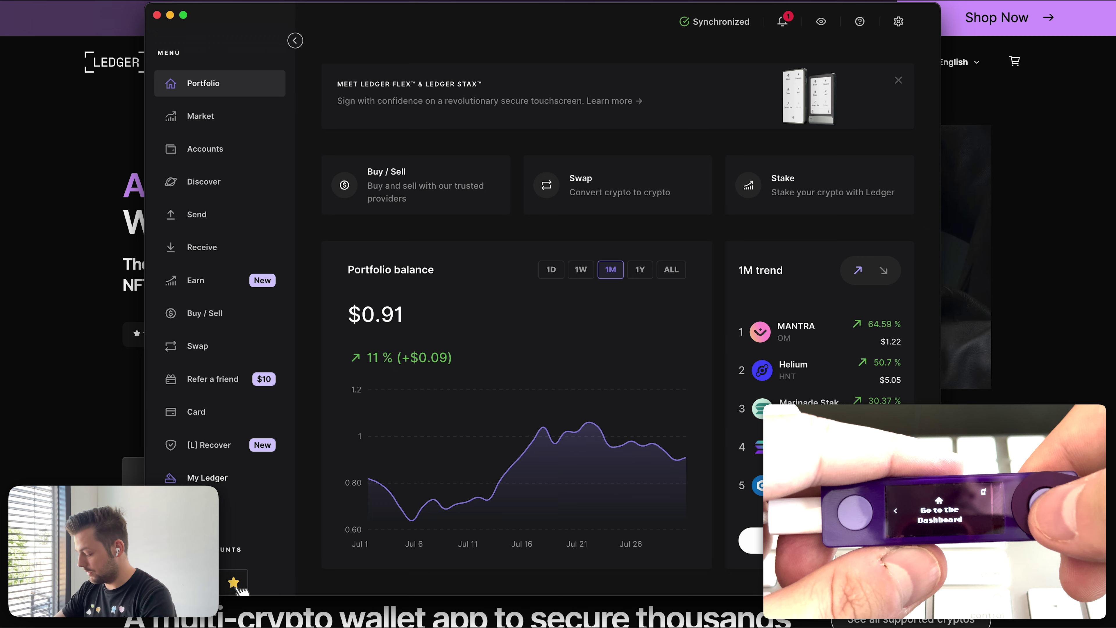
{"action": "left_click", "coordinate": [205, 479]}
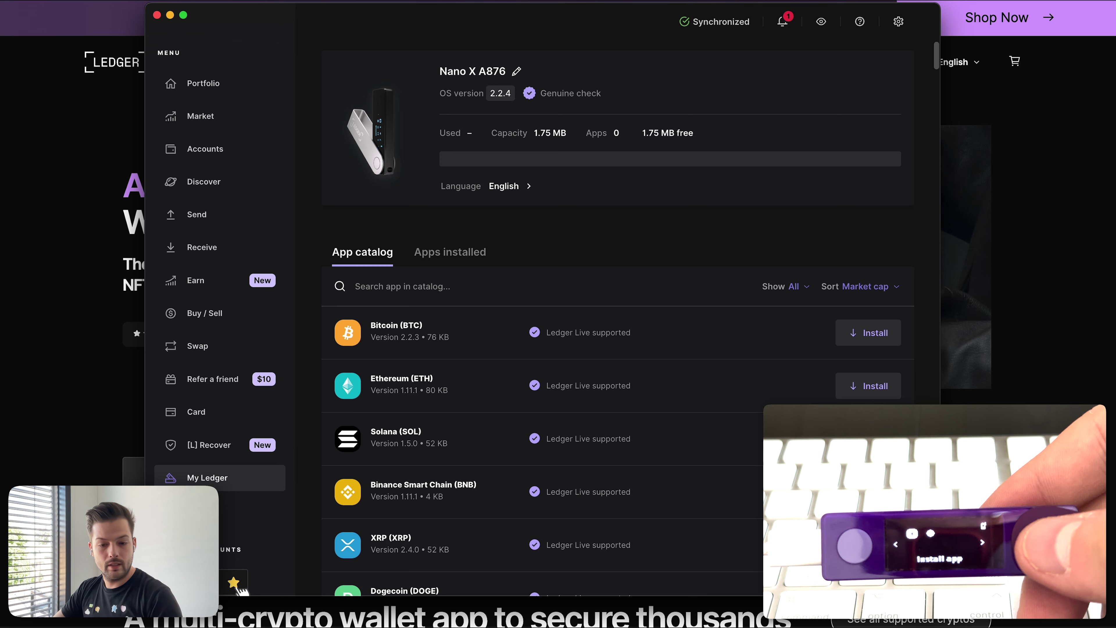
{"action": "type", "text": "int"}
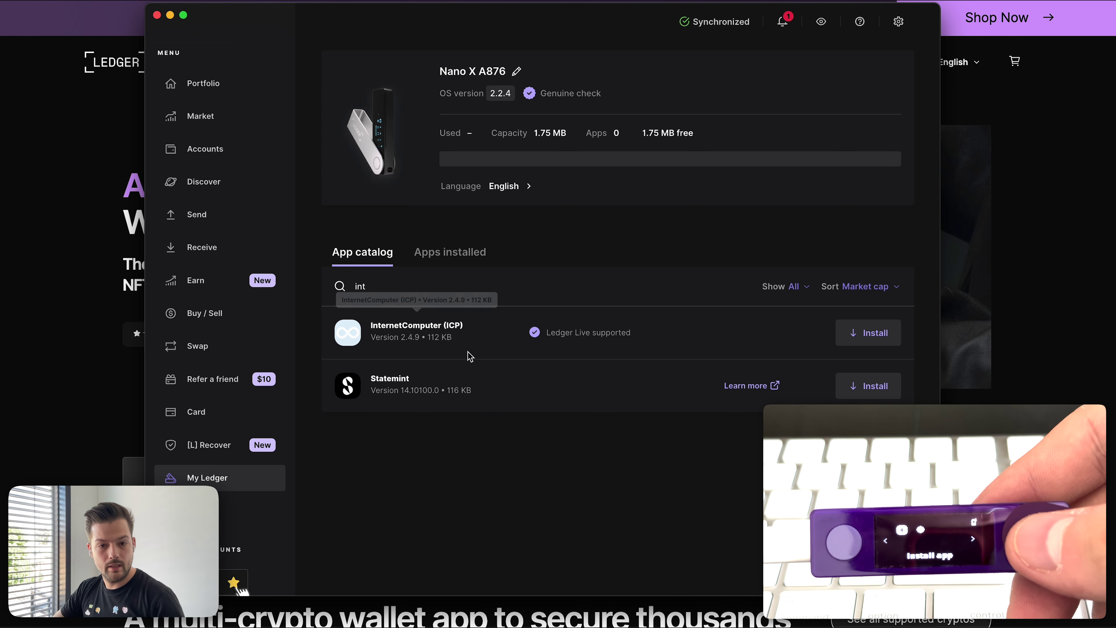
{"action": "left_click", "coordinate": [864, 339]}
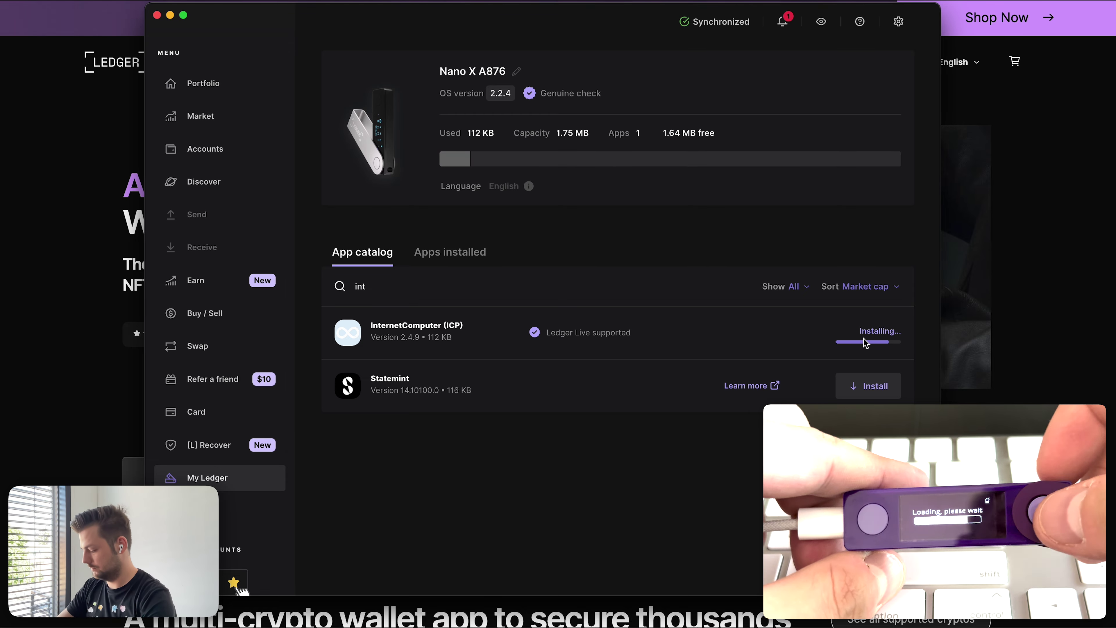
{"action": "left_click", "coordinate": [1029, 308]}
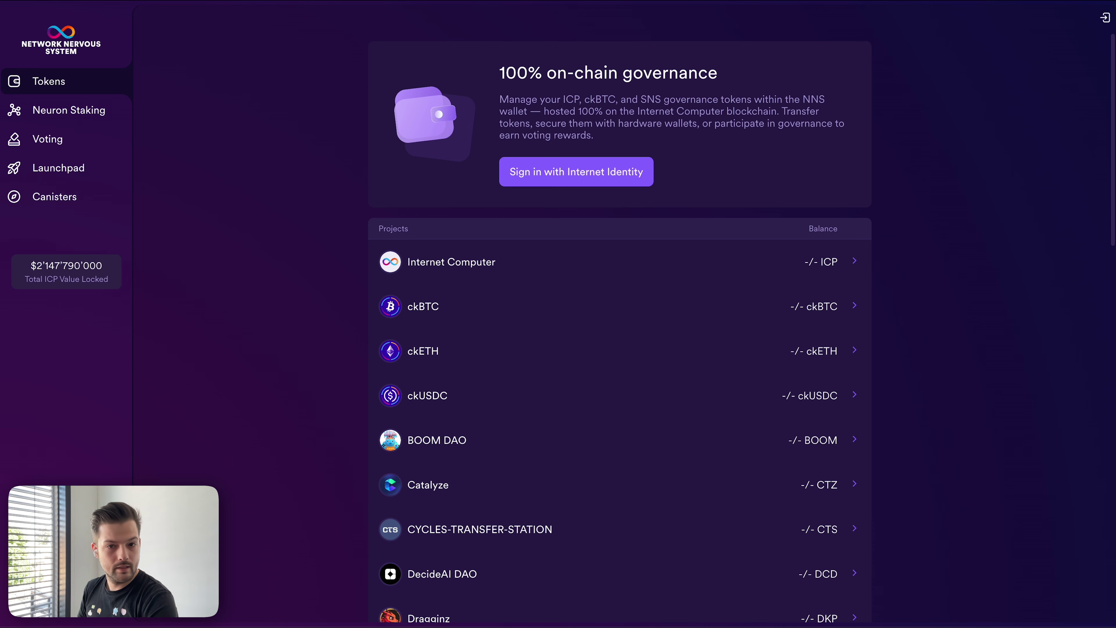
Step: Sign in with the saved Internet Identity and open the Internet Computer accounts
{"action": "left_click", "coordinate": [529, 178]}
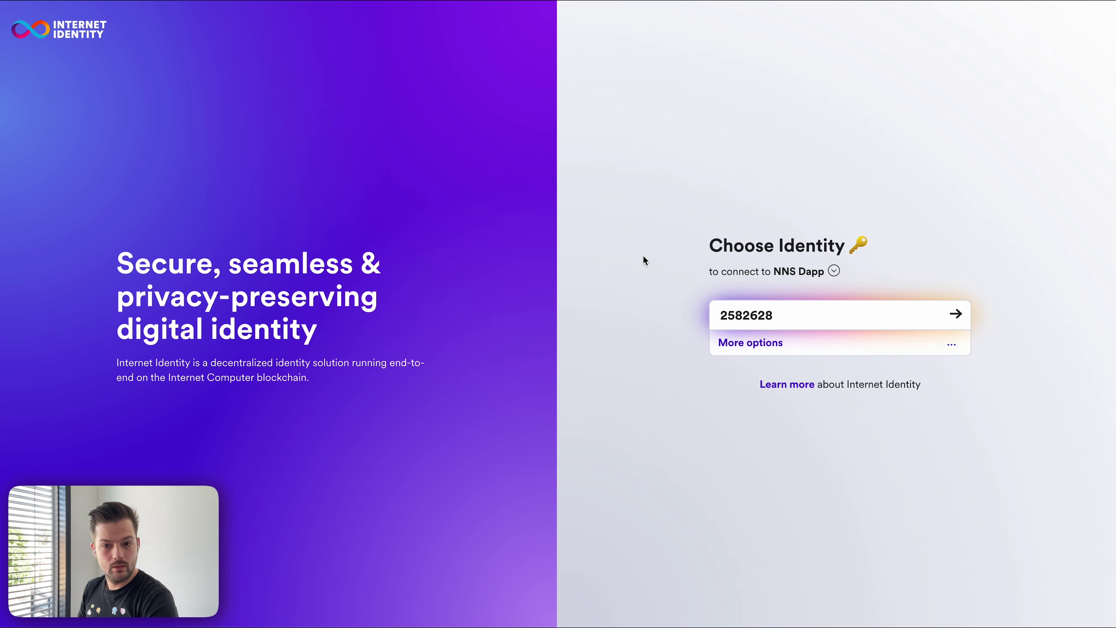
{"action": "left_click", "coordinate": [792, 319]}
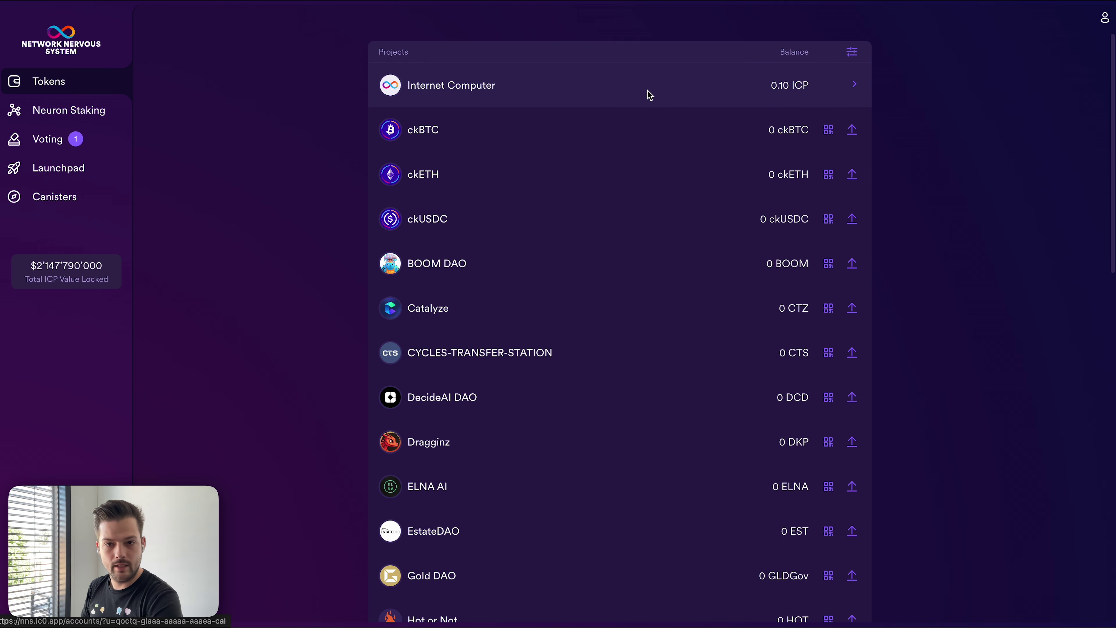
{"action": "left_click", "coordinate": [695, 93]}
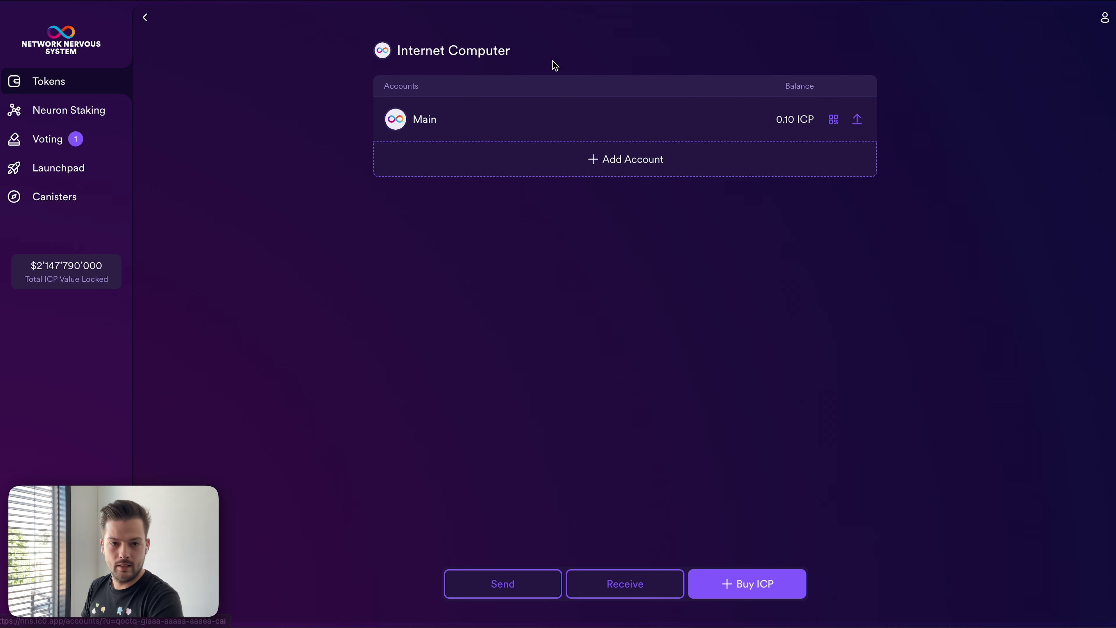
Step: Start a new hardware-wallet account named 'NNS Explained'
{"action": "left_click", "coordinate": [649, 164]}
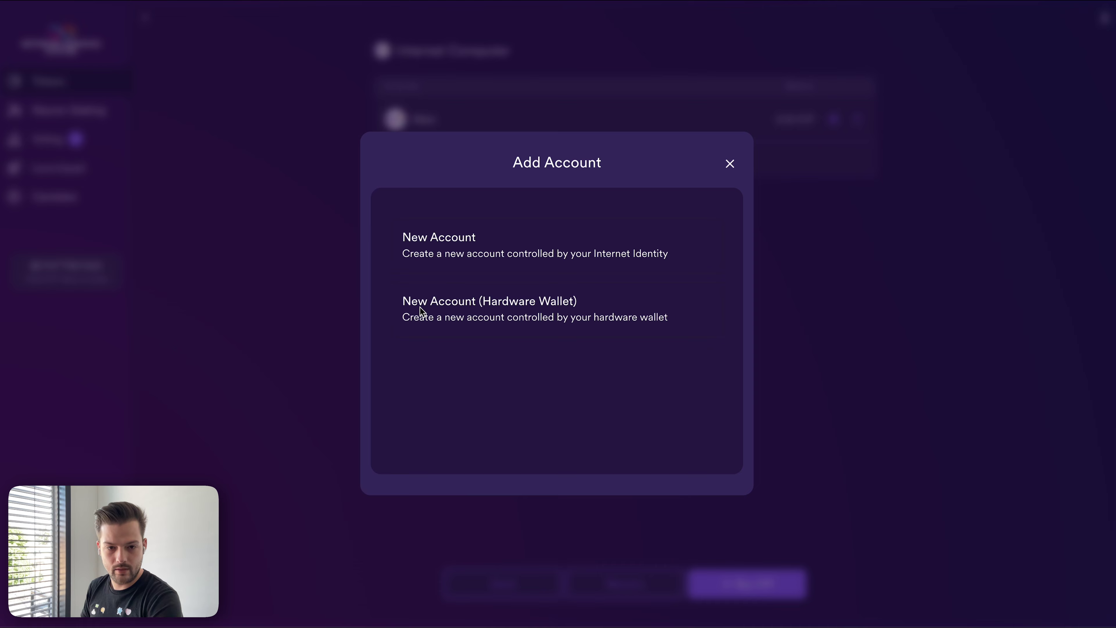
{"action": "left_click", "coordinate": [582, 316]}
{"action": "left_click", "coordinate": [468, 250]}
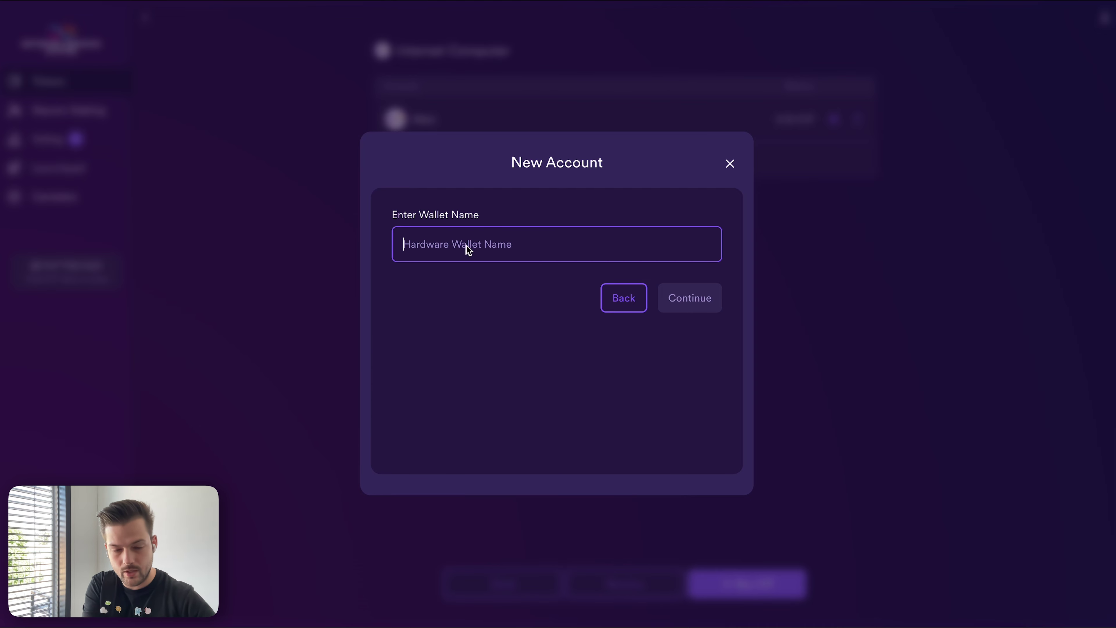
{"action": "type", "text": "NNS "}
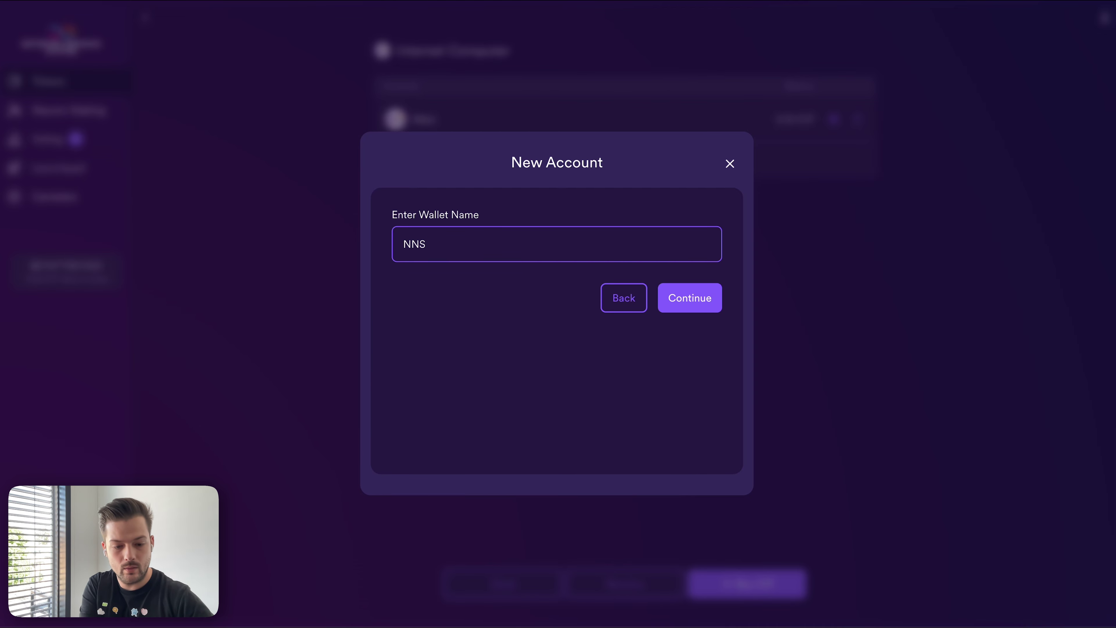
{"action": "type", "text": "Explained"}
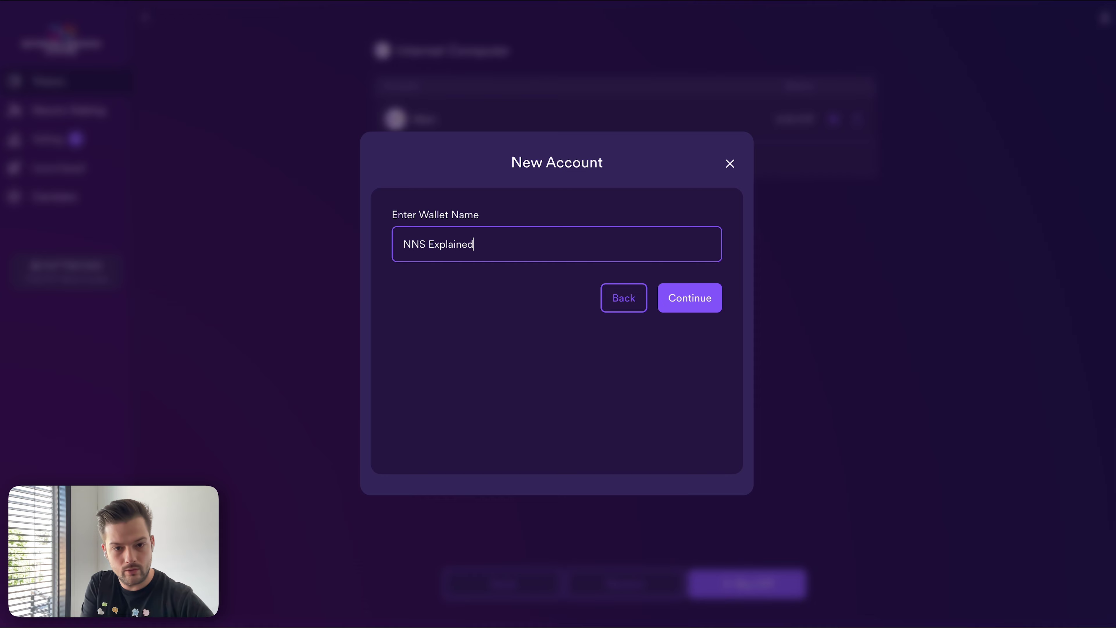
{"action": "left_click", "coordinate": [679, 305]}
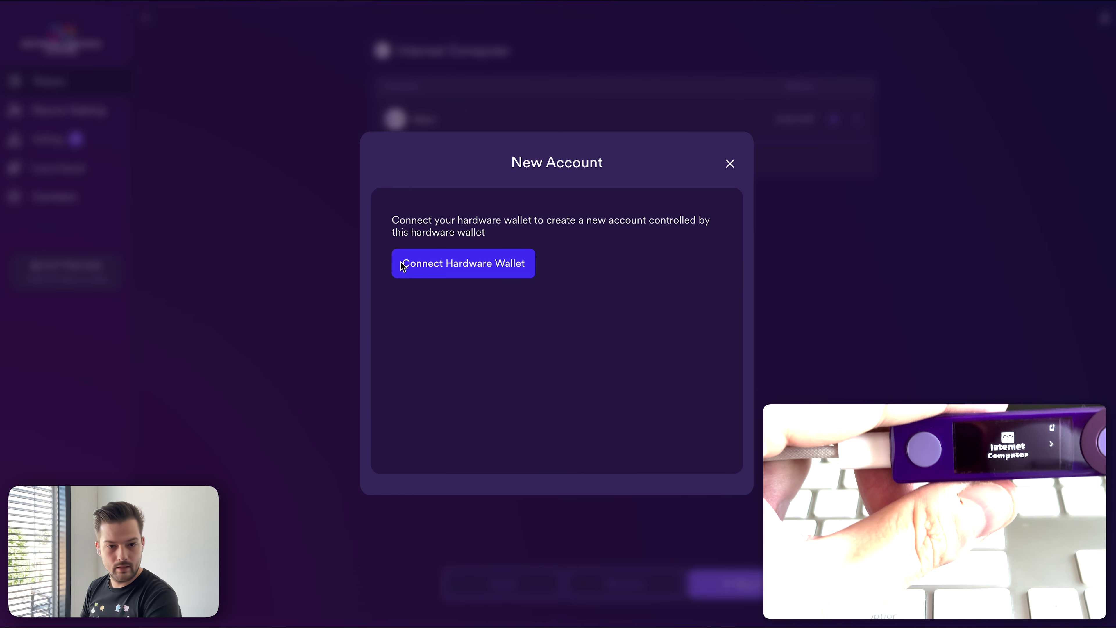
Step: Connect the Nano X hardware wallet to the new account
{"action": "left_click", "coordinate": [459, 270]}
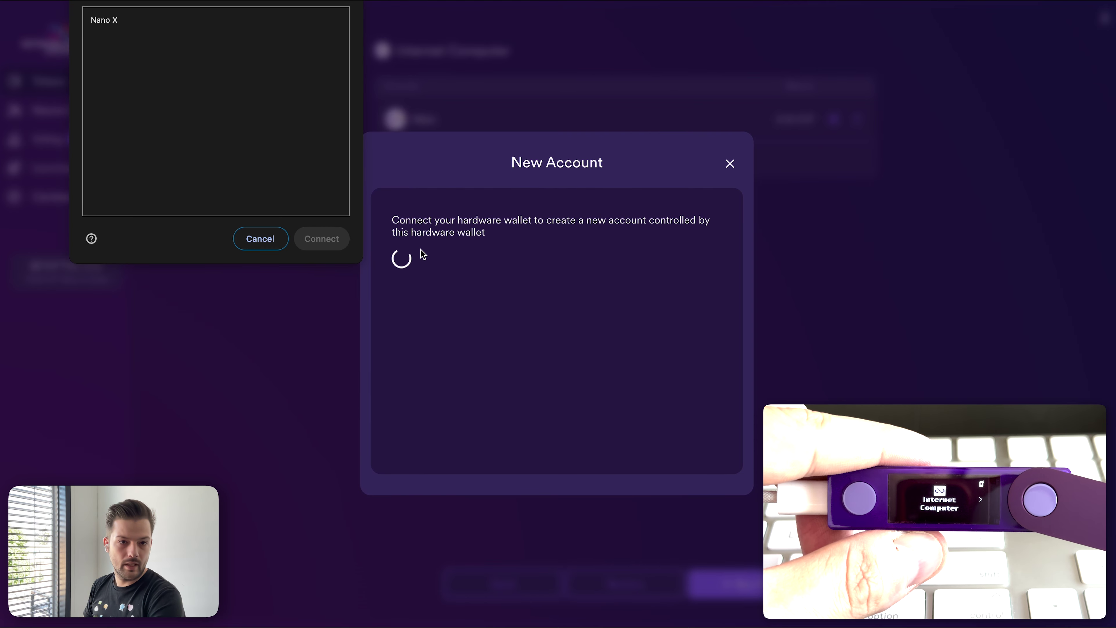
{"action": "left_click", "coordinate": [125, 20]}
{"action": "left_click", "coordinate": [330, 241]}
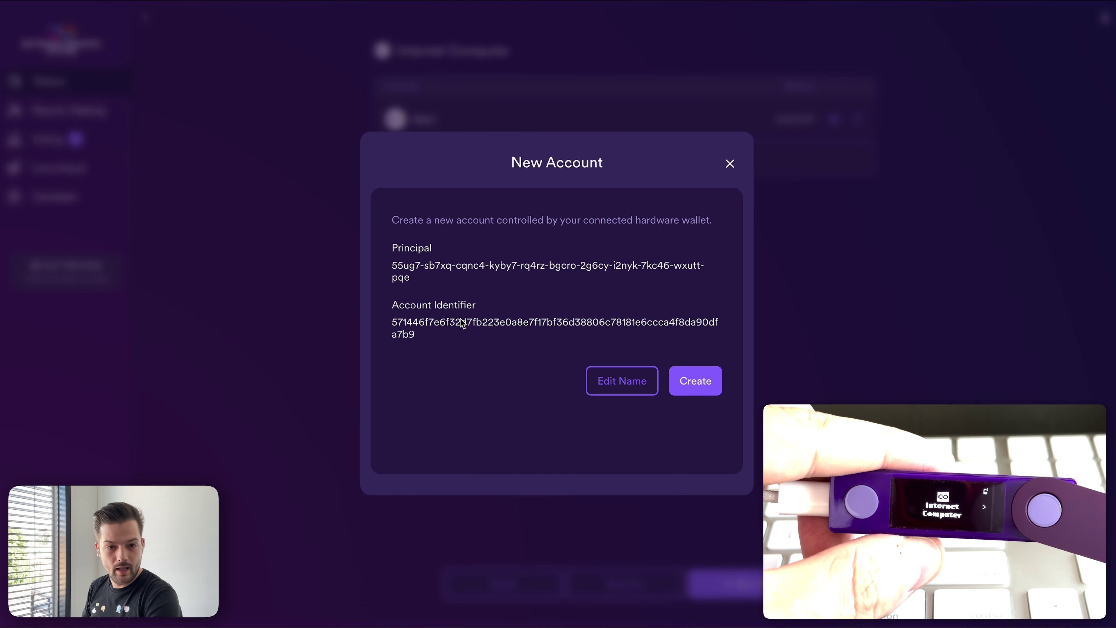
Step: Check the principal and account identifier, then create the NNS Explained account
{"action": "left_click_drag", "start_coordinate": [392, 272], "coordinate": [410, 281]}
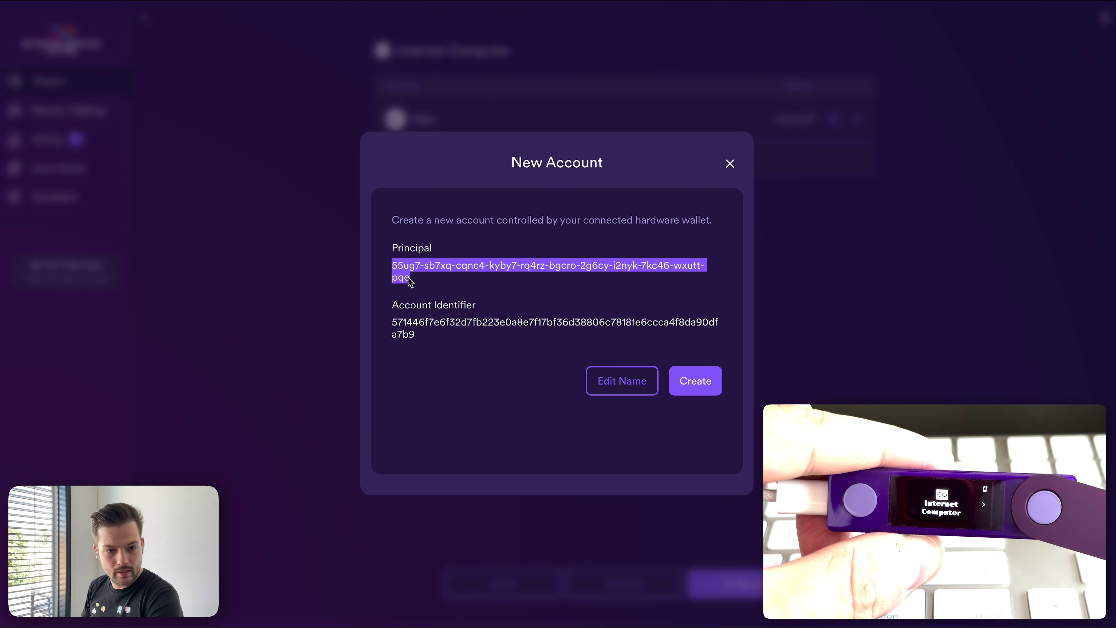
{"action": "left_click", "coordinate": [409, 281]}
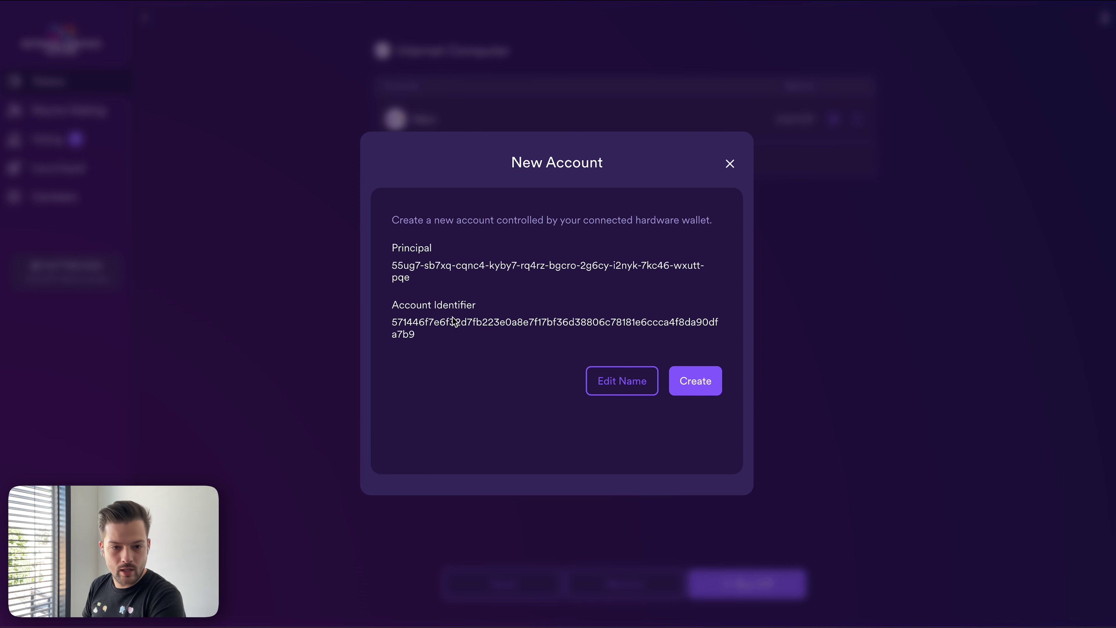
{"action": "double_click", "coordinate": [402, 335]}
{"action": "left_click", "coordinate": [400, 279]}
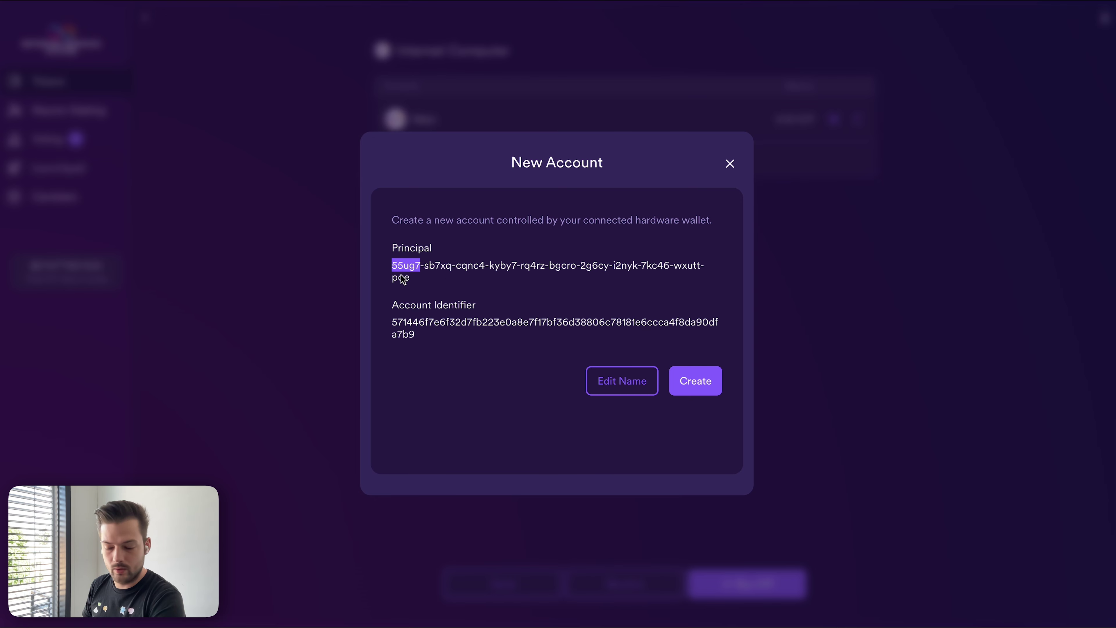
{"action": "double_click", "coordinate": [412, 335]}
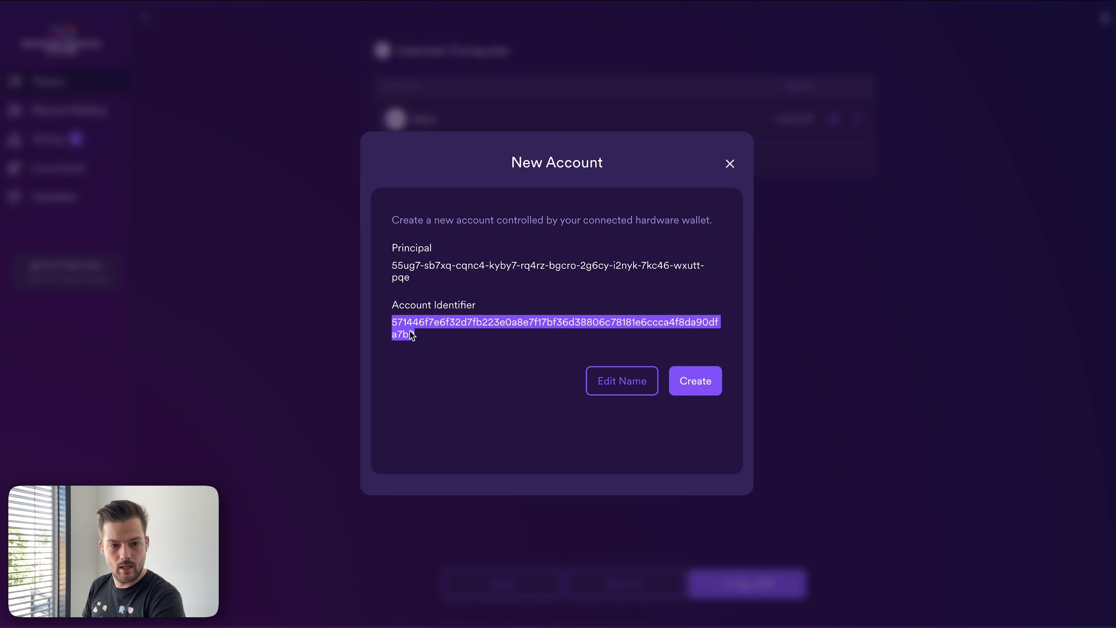
{"action": "left_click", "coordinate": [543, 349]}
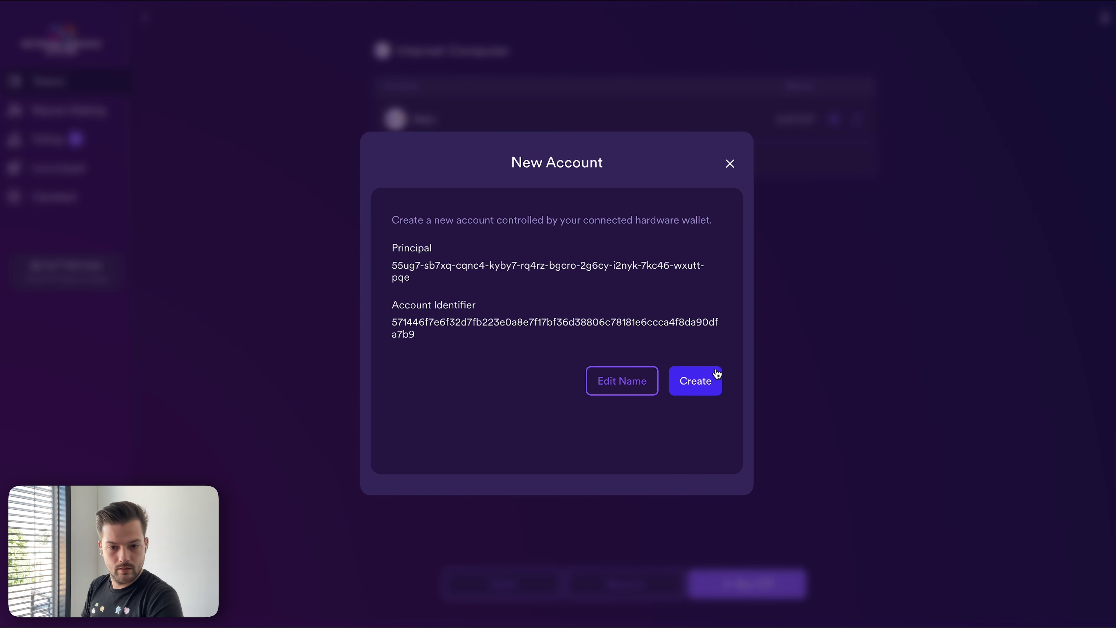
{"action": "left_click", "coordinate": [703, 380]}
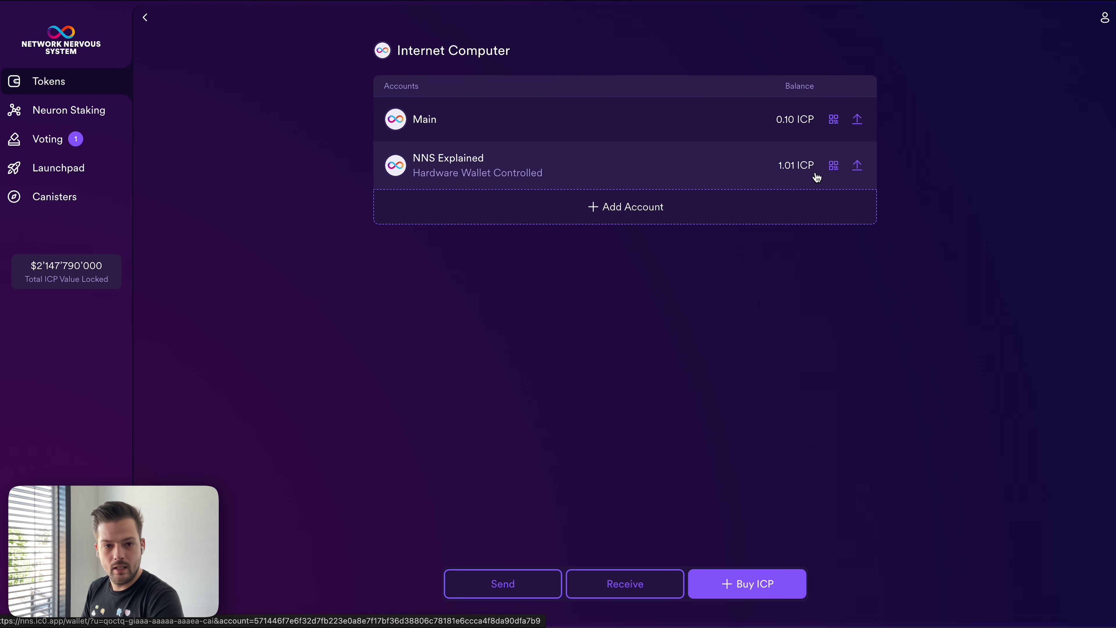
Step: Copy the NNS Explained account's ICP receive address from its QR dialog
{"action": "left_click", "coordinate": [834, 170]}
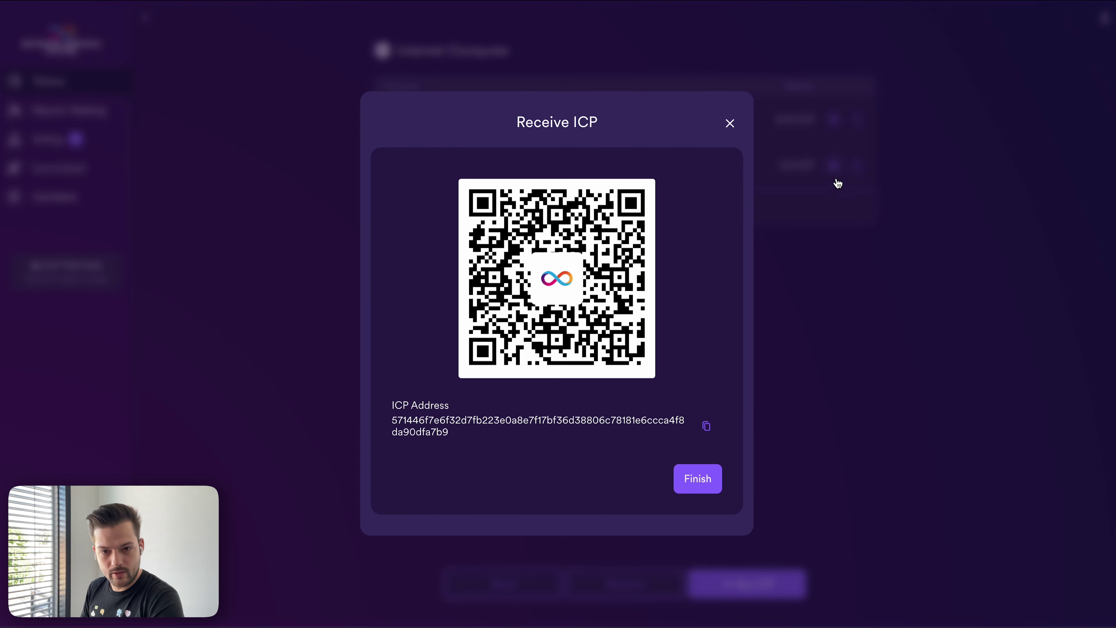
{"action": "left_click", "coordinate": [707, 428]}
{"action": "left_click", "coordinate": [699, 479]}
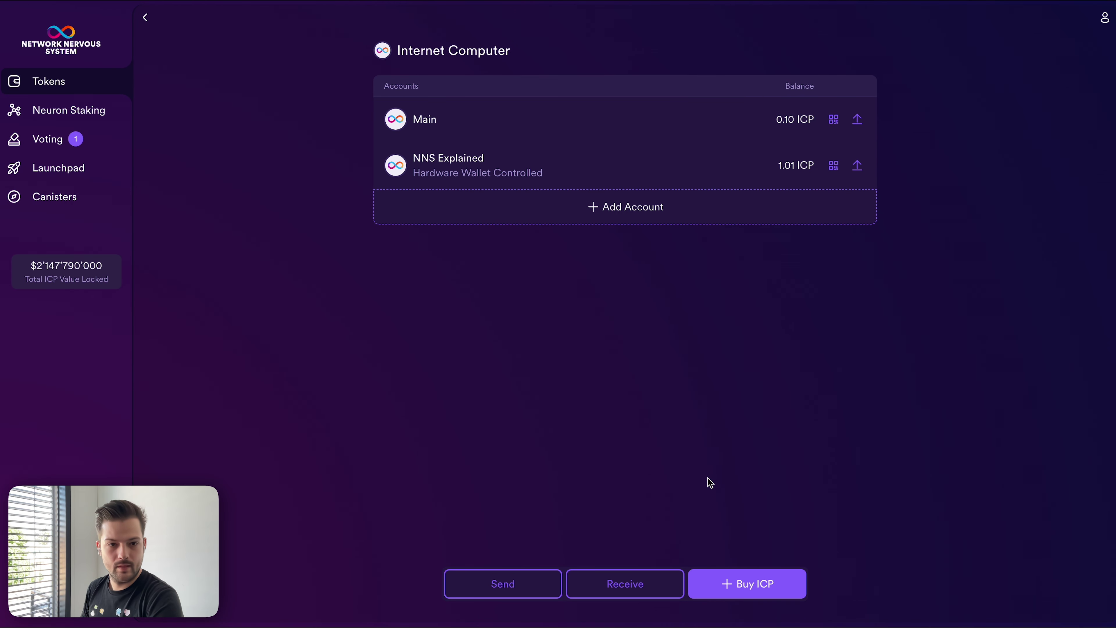
Step: Stake a 1 ICP neuron funded from the NNS Explained account
{"action": "left_click", "coordinate": [62, 118]}
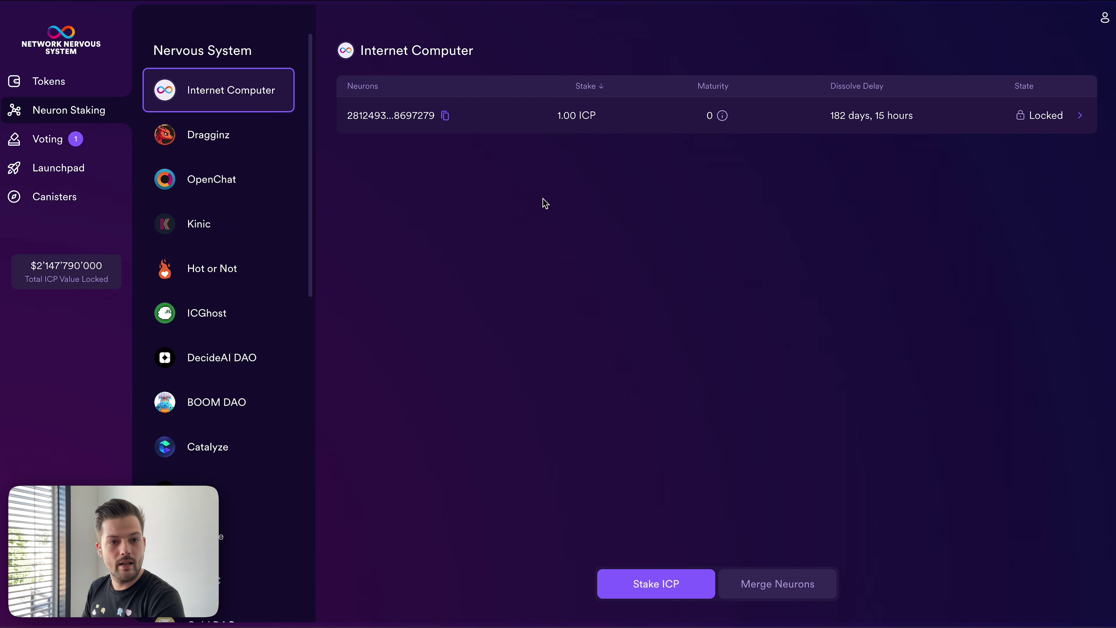
{"action": "left_click", "coordinate": [678, 583]}
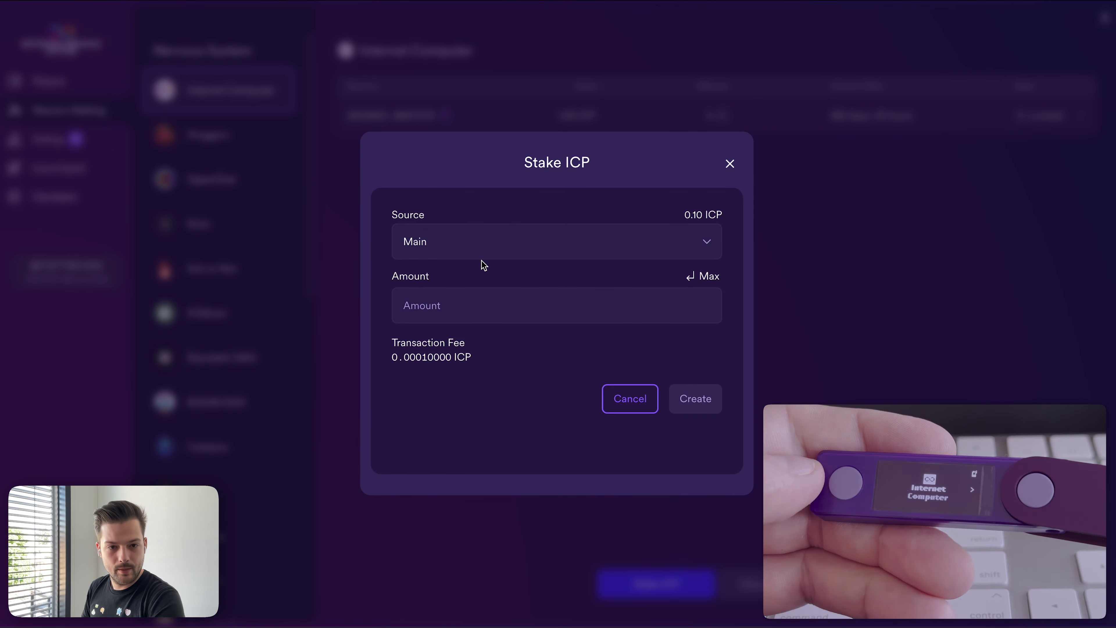
{"action": "left_click", "coordinate": [443, 244]}
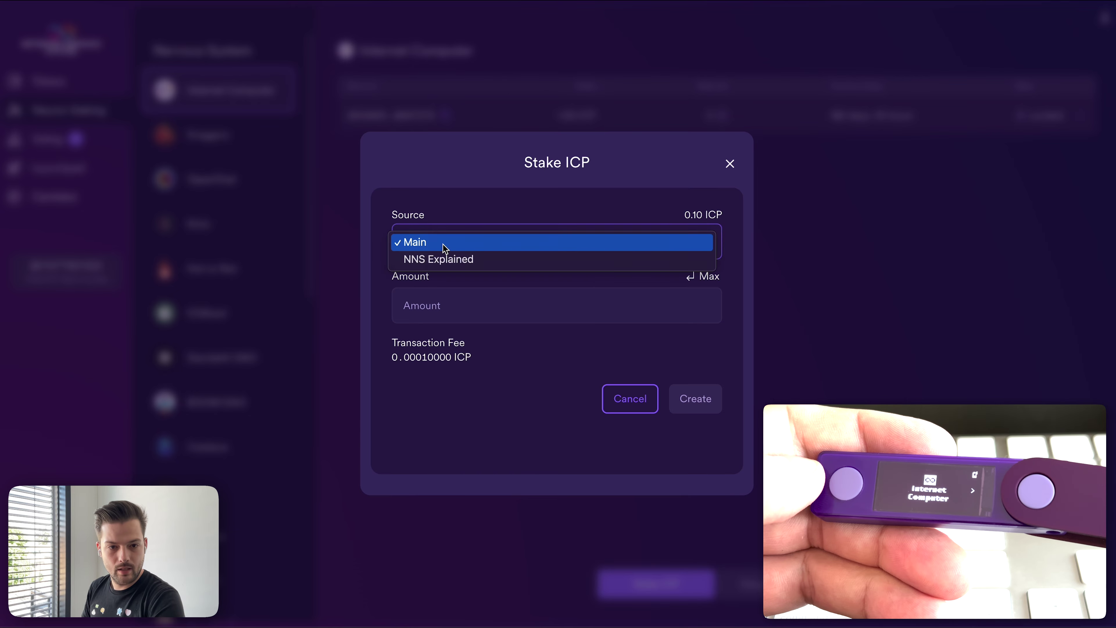
{"action": "left_click", "coordinate": [450, 259]}
{"action": "left_click", "coordinate": [463, 302]}
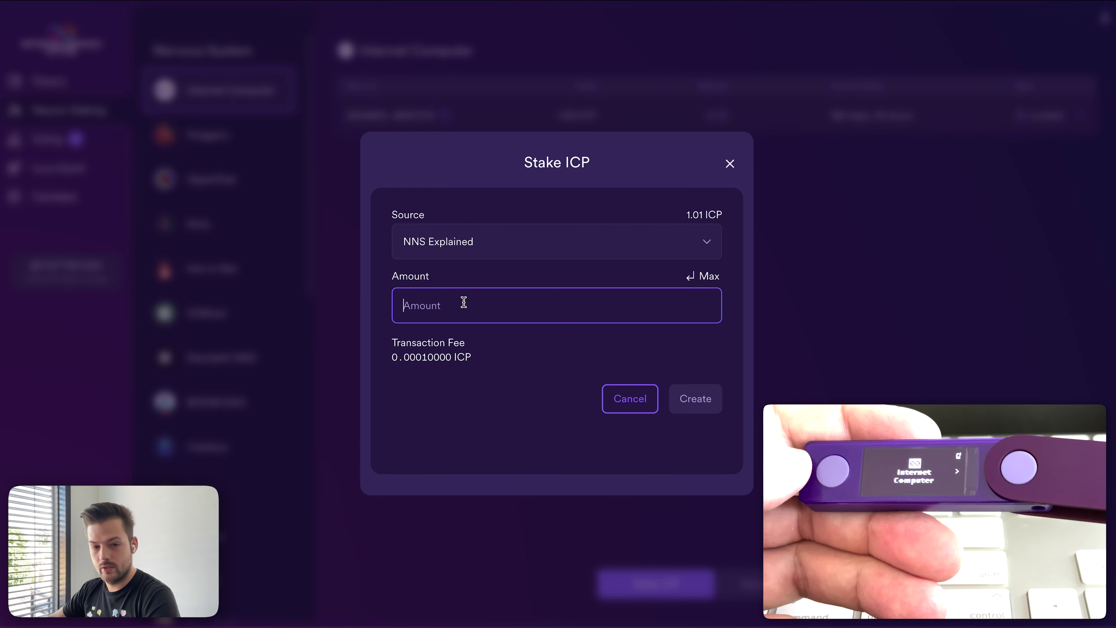
{"action": "type", "text": "1"}
{"action": "left_click", "coordinate": [699, 401]}
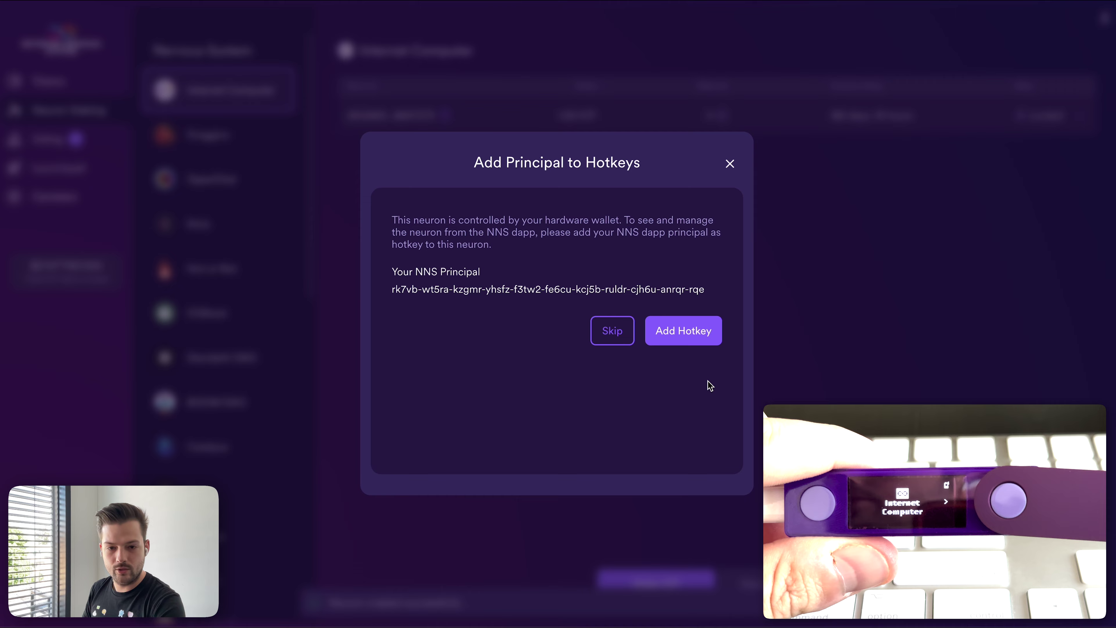
Step: Add the NNS dapp principal as a hotkey on the new neuron
{"action": "left_click", "coordinate": [676, 342]}
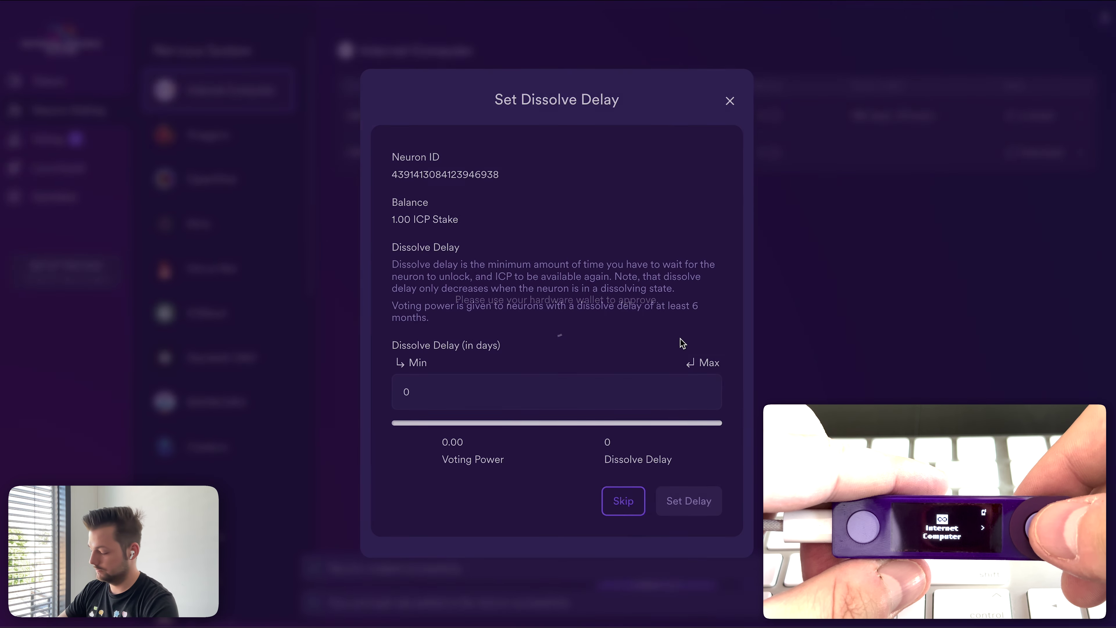
Step: Set the neuron's dissolve delay to the minimum, 182 days 15 hours
{"action": "left_click", "coordinate": [419, 365]}
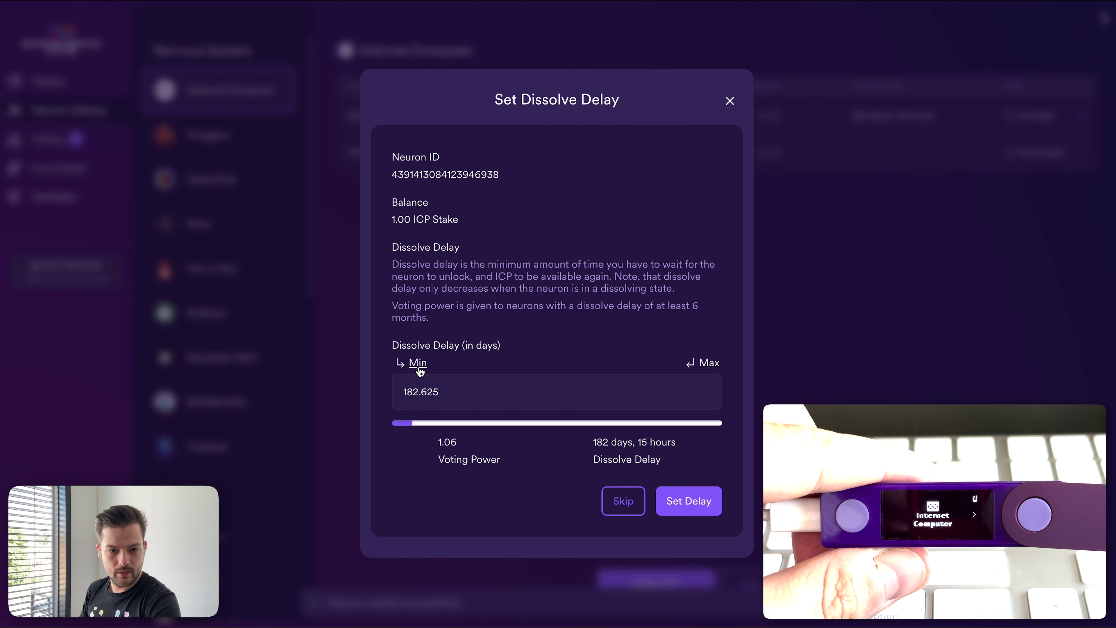
{"action": "left_click", "coordinate": [687, 510]}
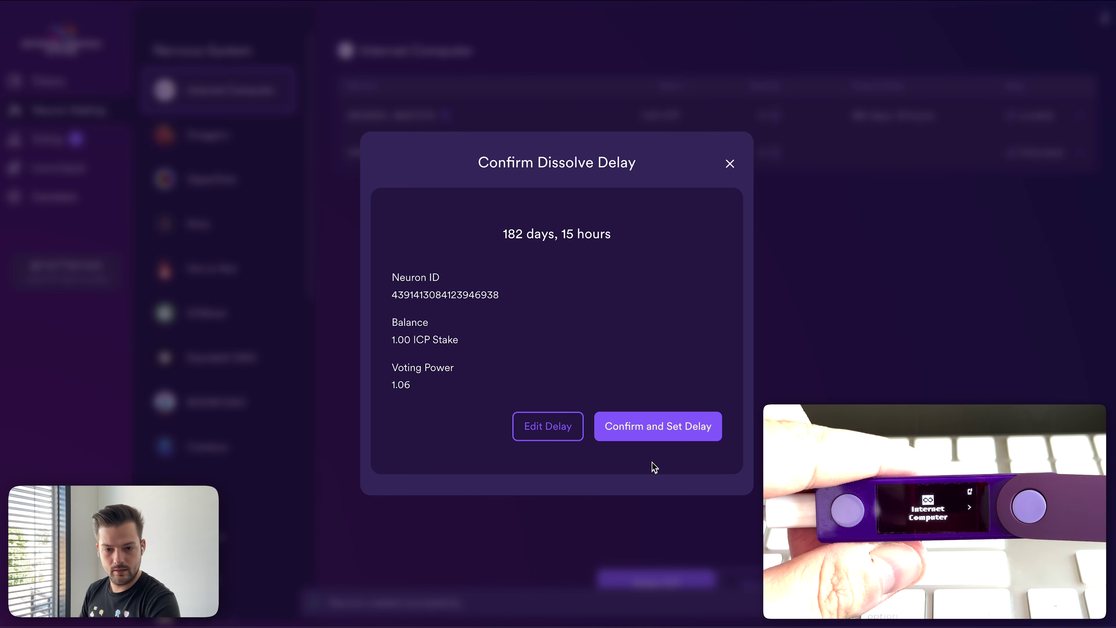
{"action": "left_click", "coordinate": [655, 434]}
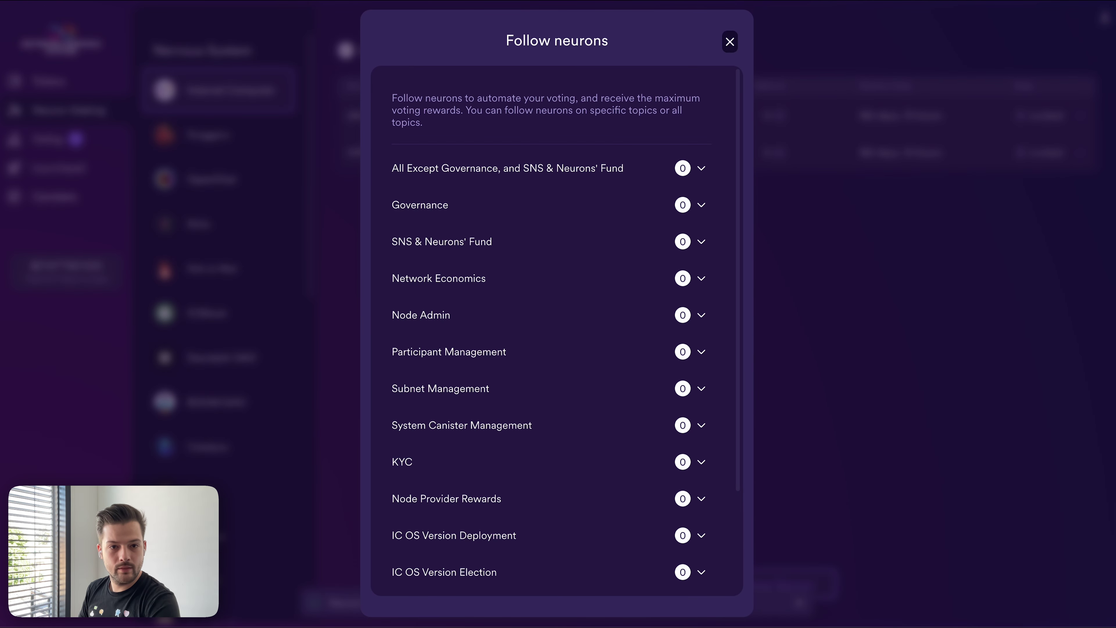
Step: Close the Follow neurons dialog and dismiss the neuron-created notification
{"action": "left_click", "coordinate": [729, 42]}
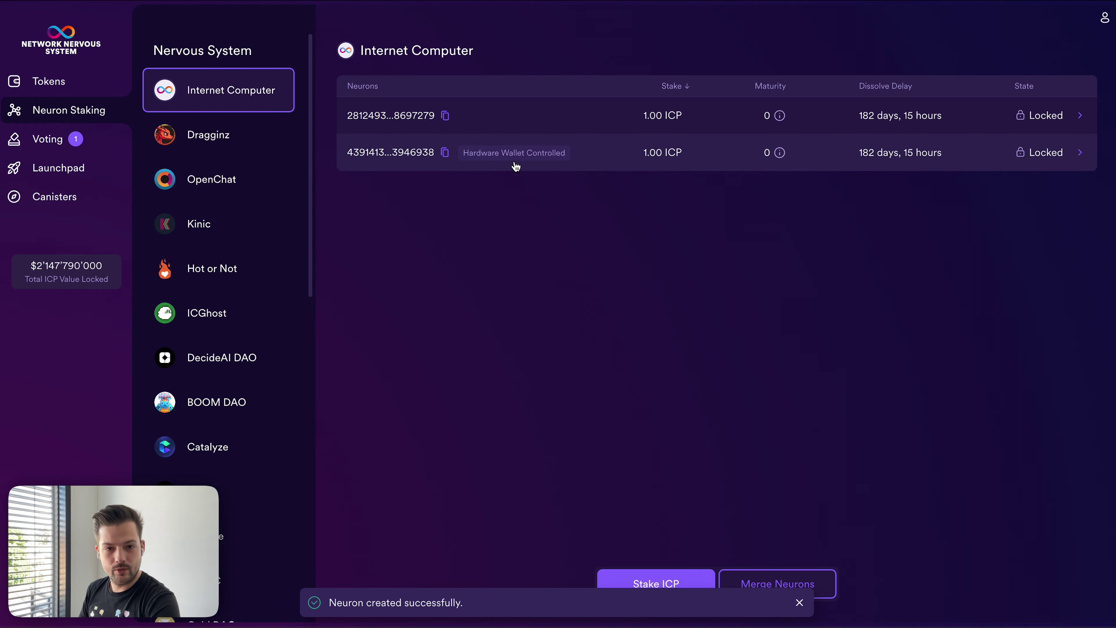
{"action": "left_click", "coordinate": [799, 602]}
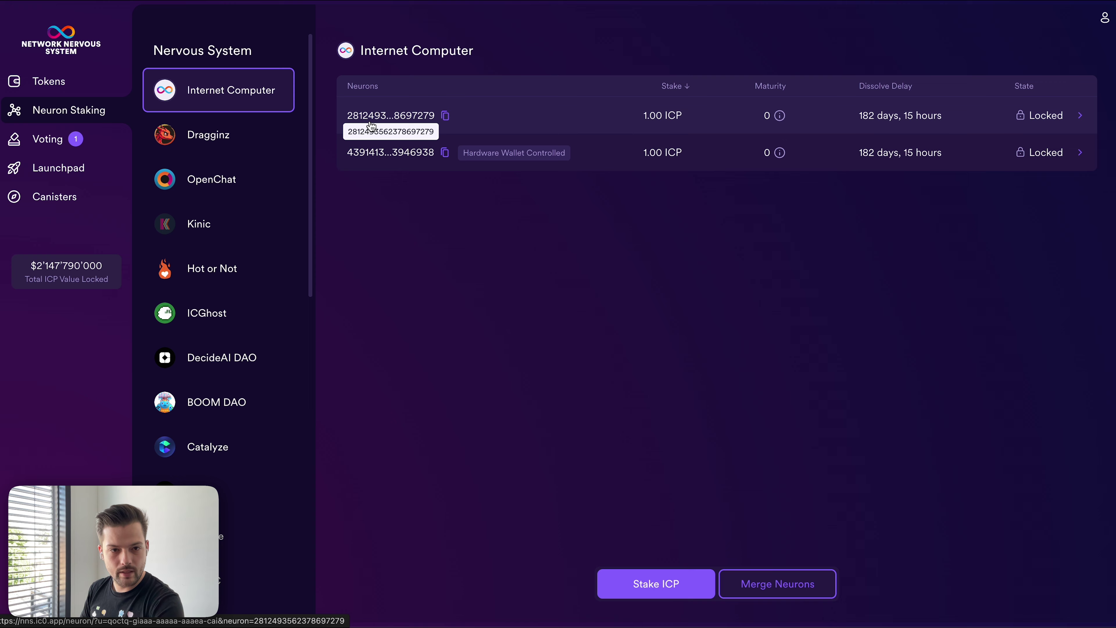
{"action": "left_click", "coordinate": [526, 123]}
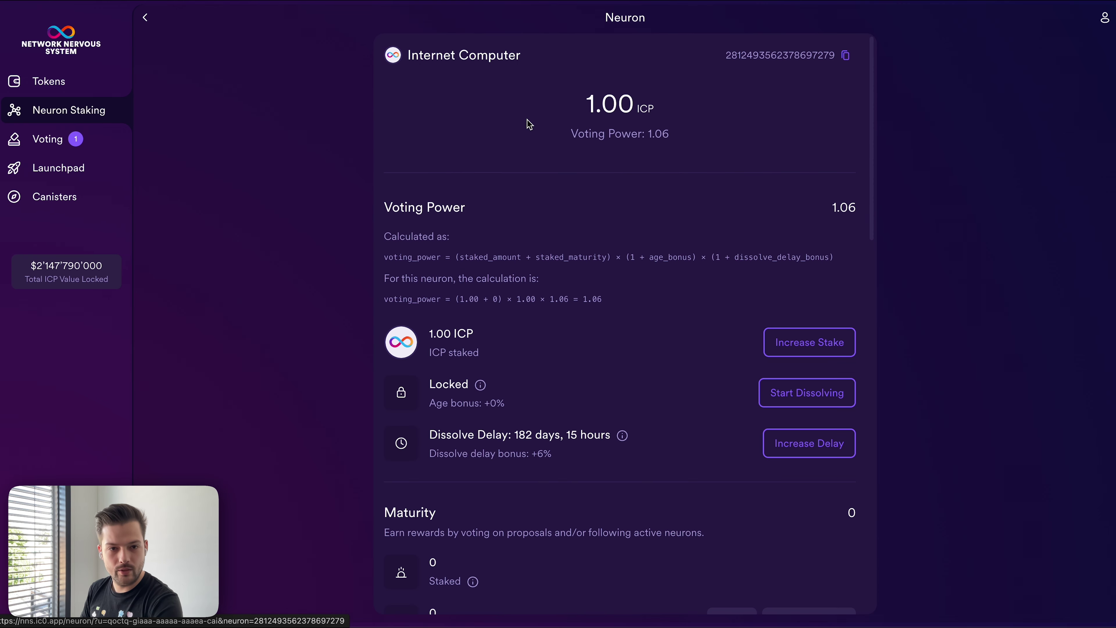
{"action": "scroll", "coordinate": [401, 505], "scroll_direction": "down", "scroll_amount": 2}
{"action": "scroll", "coordinate": [401, 505], "scroll_direction": "up", "scroll_amount": 2}
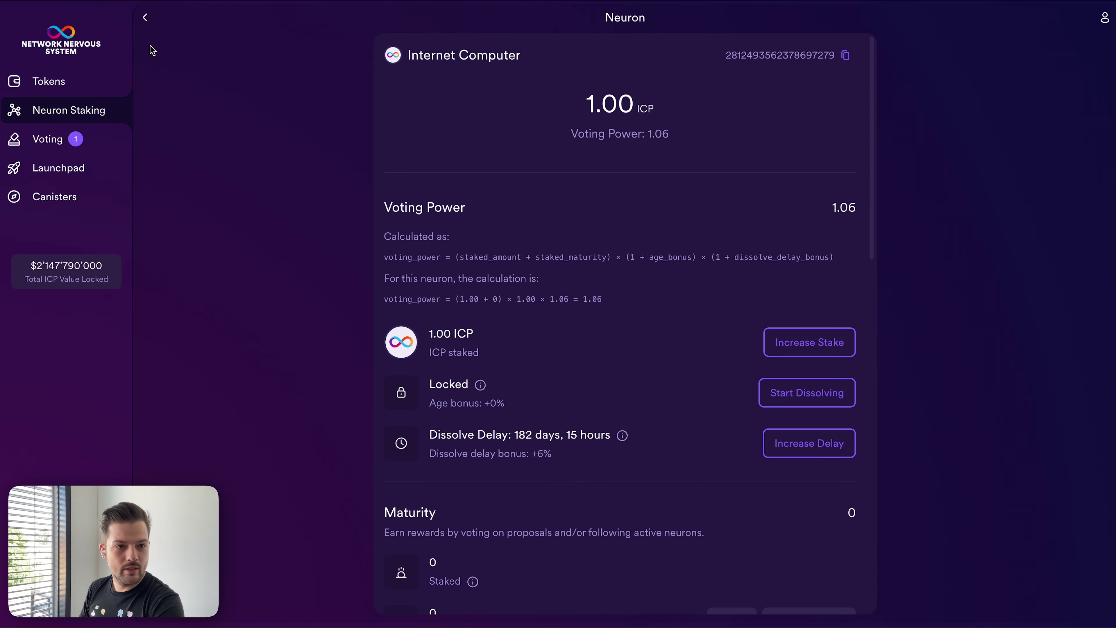
{"action": "left_click", "coordinate": [147, 21]}
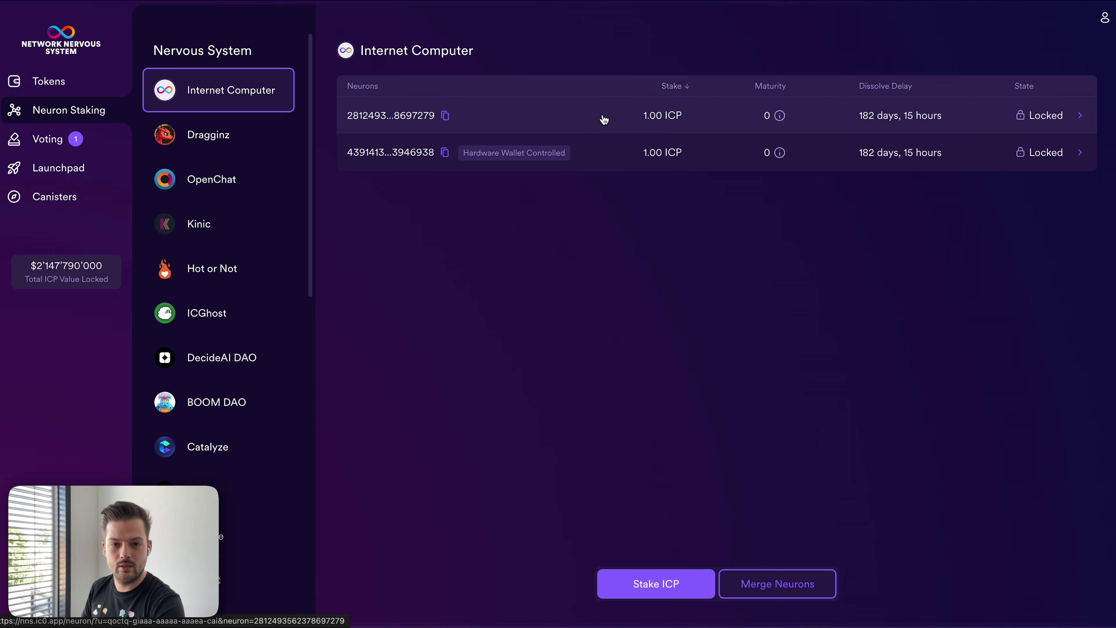
{"action": "left_click", "coordinate": [623, 163]}
{"action": "key", "text": "alt+Left"}
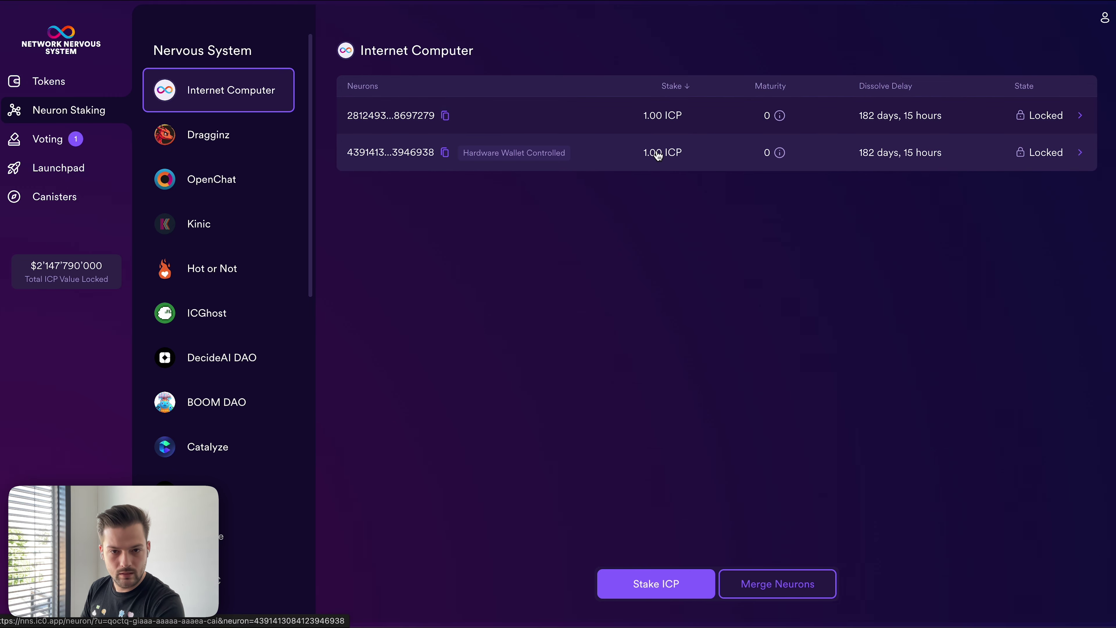
Step: Open the hardware-wallet neuron's details and its following settings
{"action": "left_click", "coordinate": [621, 153]}
{"action": "scroll", "coordinate": [610, 152], "scroll_direction": "down", "scroll_amount": 2}
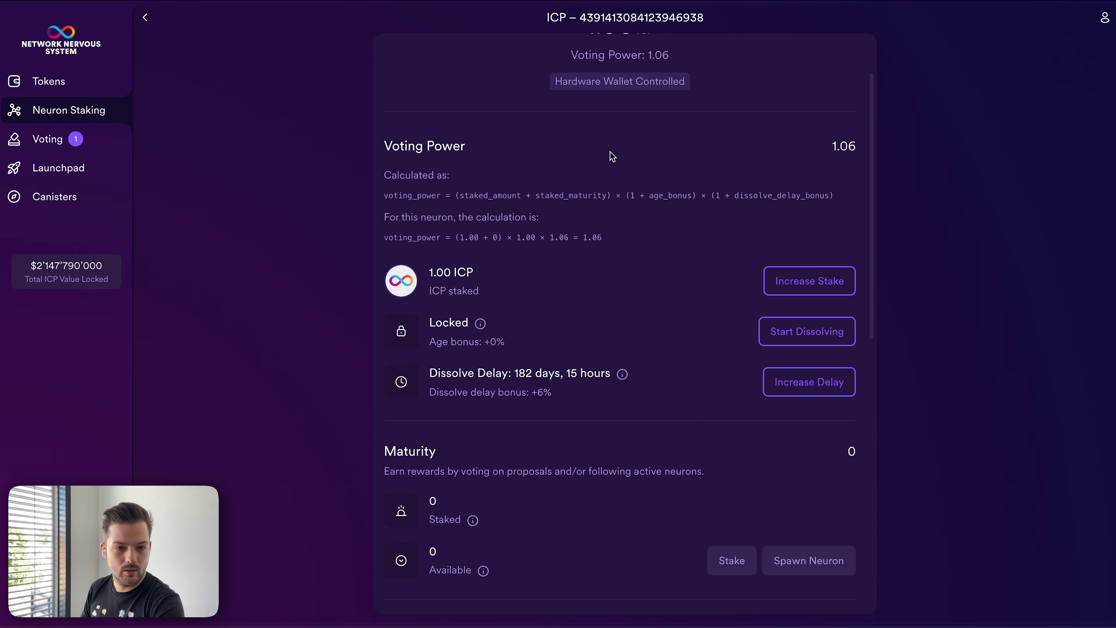
{"action": "scroll", "coordinate": [611, 154], "scroll_direction": "down", "scroll_amount": 12}
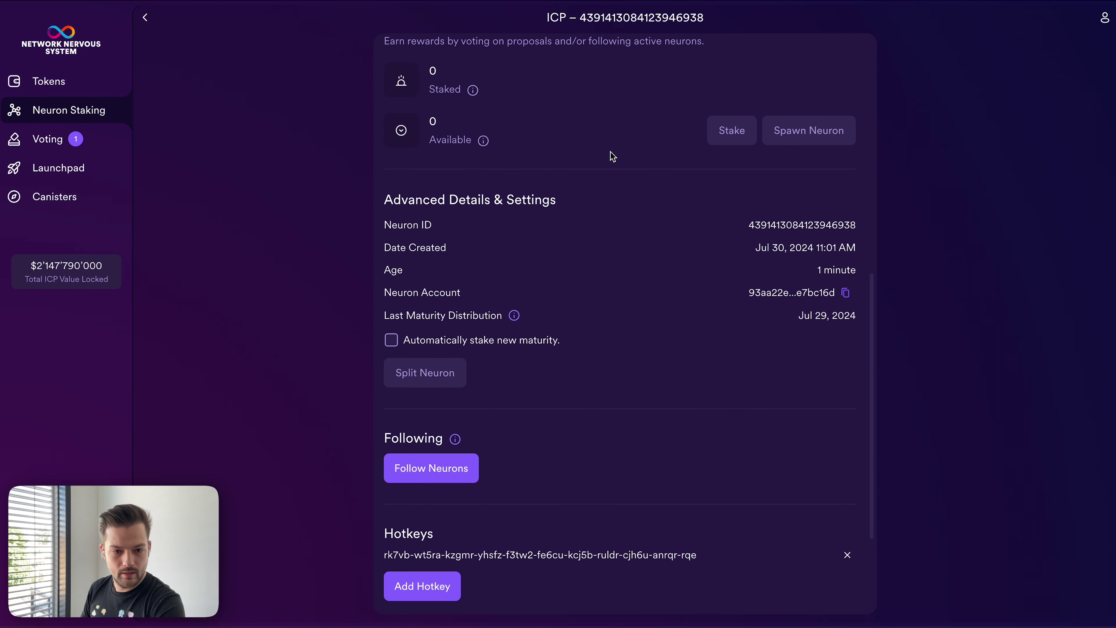
{"action": "left_click", "coordinate": [443, 377]}
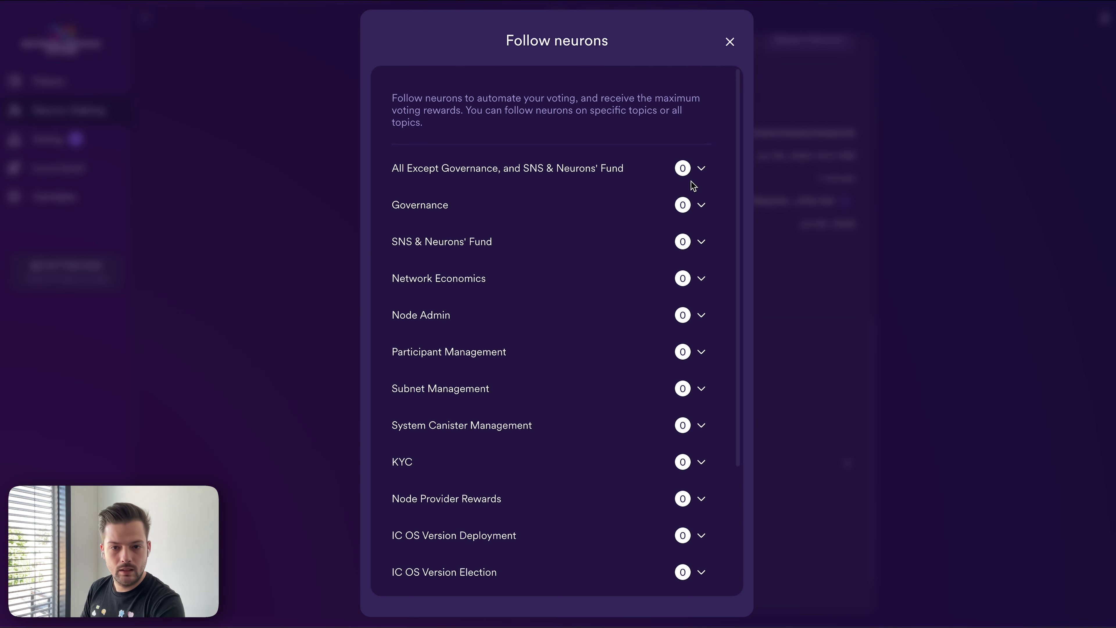
Step: Paste the main neuron's ID as followee for the All Except Governance topic
{"action": "left_click", "coordinate": [700, 176]}
{"action": "left_click", "coordinate": [523, 246]}
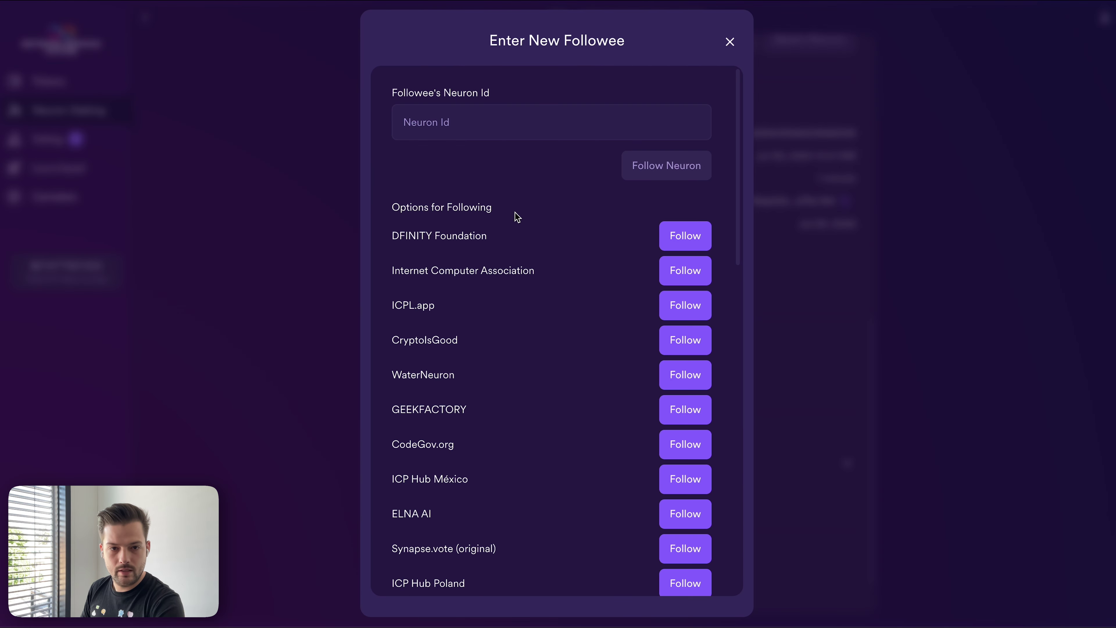
{"action": "left_click", "coordinate": [446, 125]}
{"action": "right_click", "coordinate": [446, 124]}
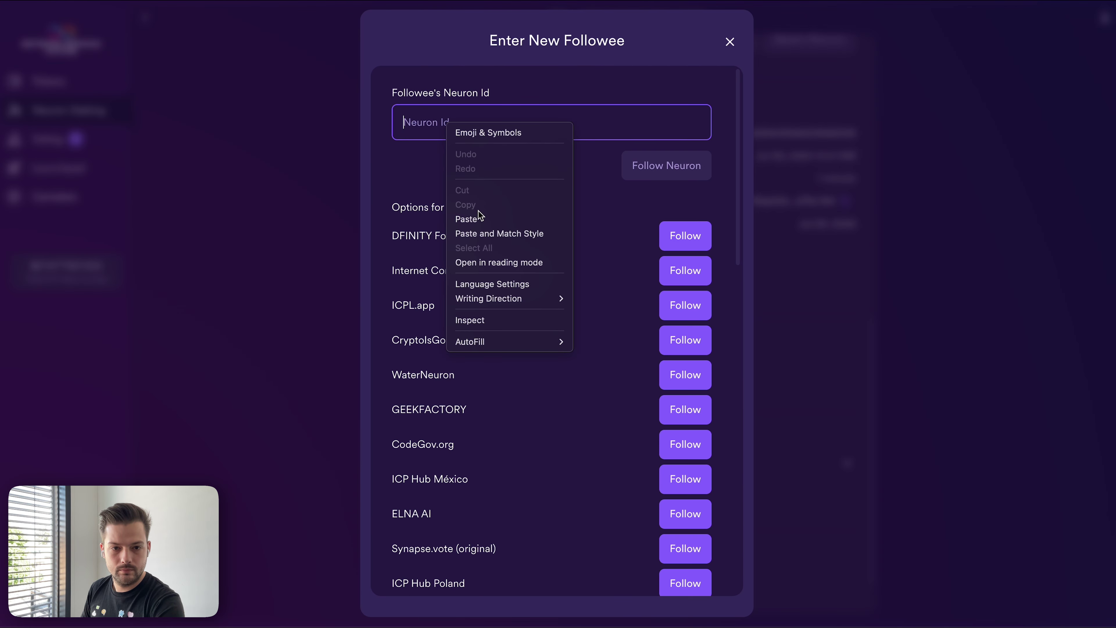
{"action": "left_click", "coordinate": [467, 219]}
{"action": "left_click", "coordinate": [666, 159]}
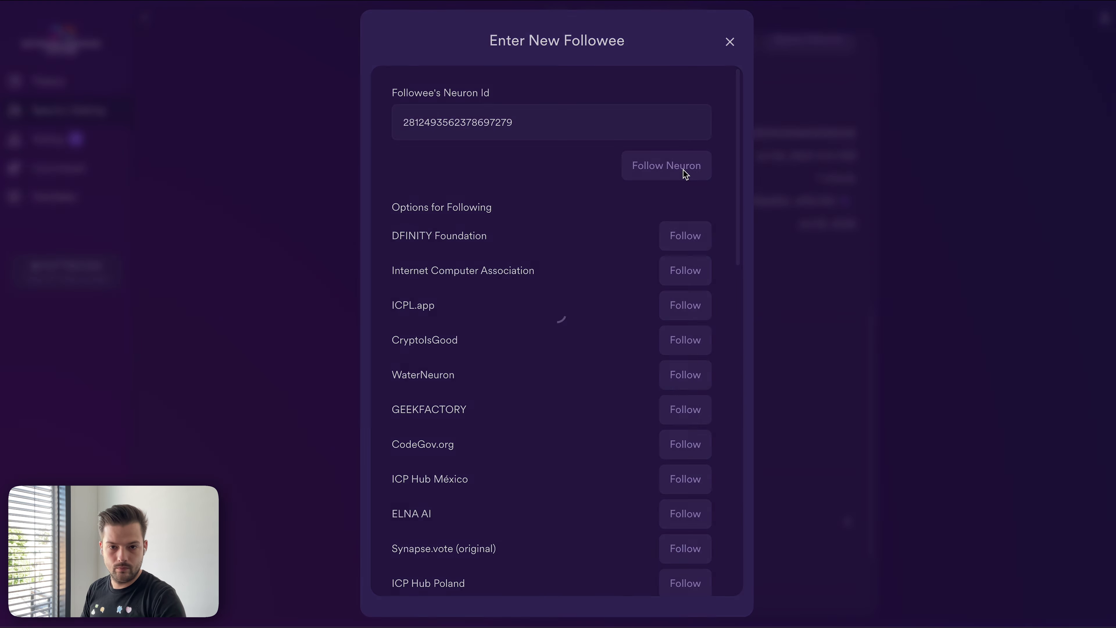
Step: Review the followees, collapse all three topics and close the Follow neurons dialog
{"action": "left_click", "coordinate": [552, 454]}
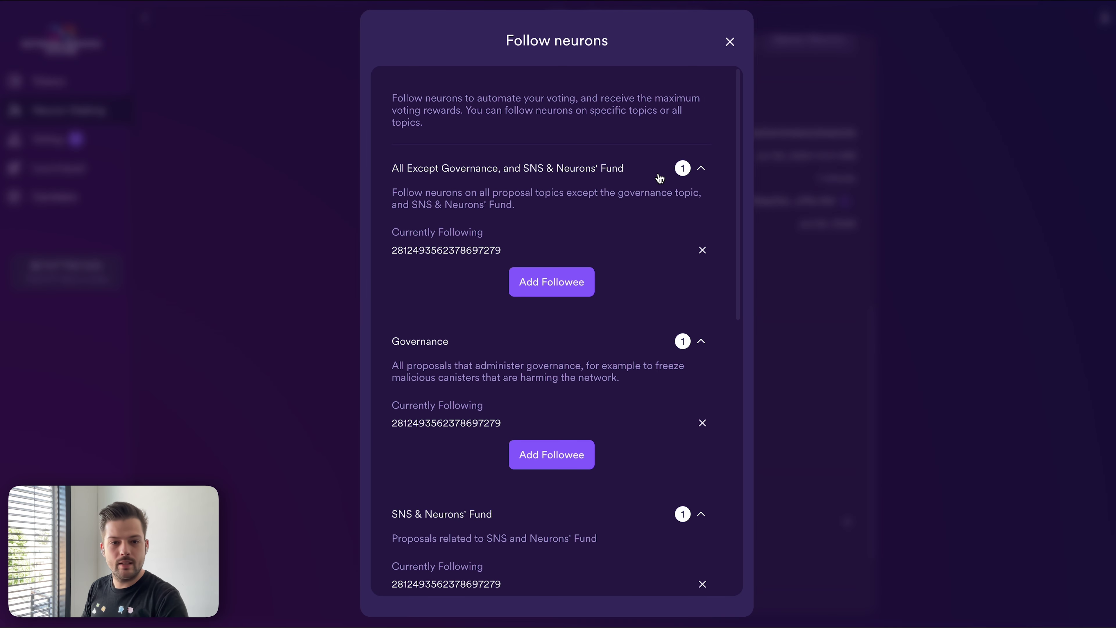
{"action": "scroll", "coordinate": [611, 390], "scroll_direction": "down", "scroll_amount": 6}
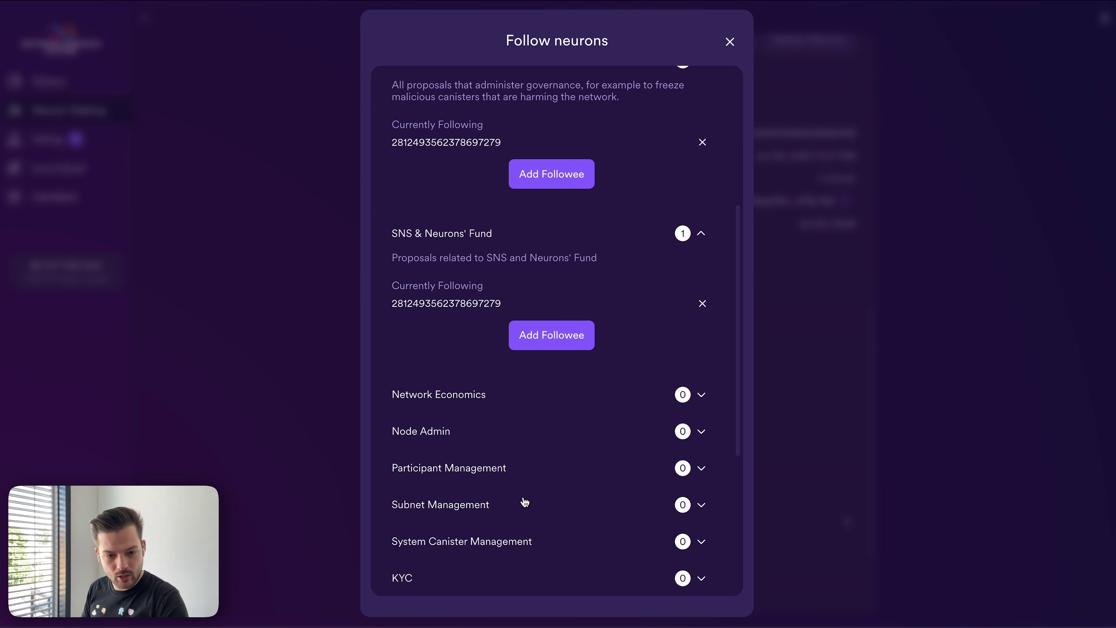
{"action": "scroll", "coordinate": [545, 538], "scroll_direction": "up", "scroll_amount": 6}
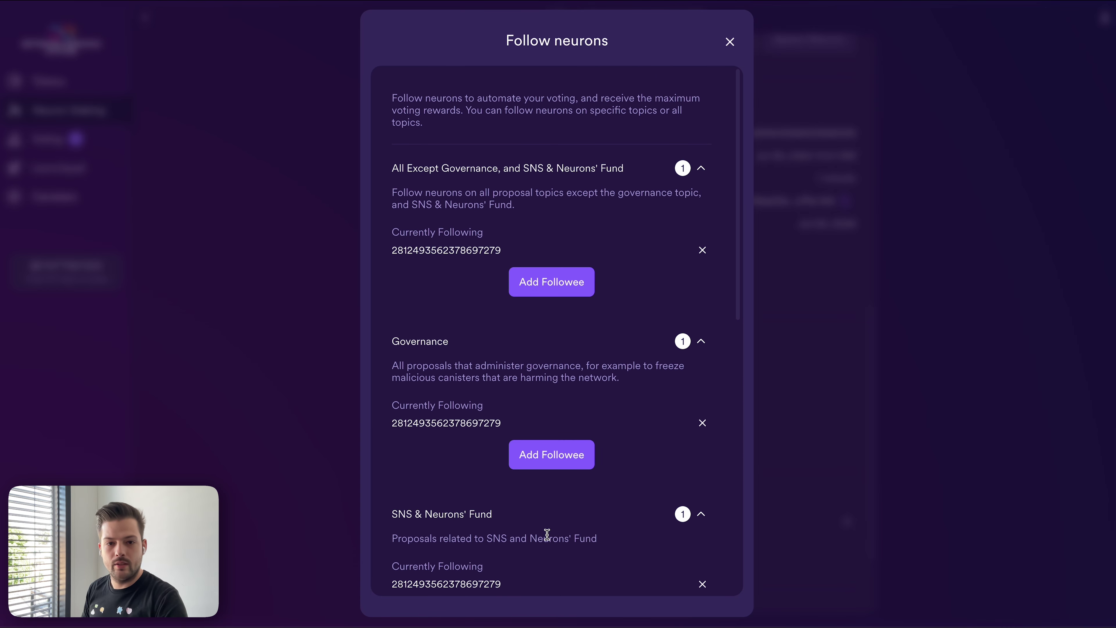
{"action": "left_click", "coordinate": [702, 170]}
{"action": "left_click", "coordinate": [702, 205]}
{"action": "left_click", "coordinate": [702, 240]}
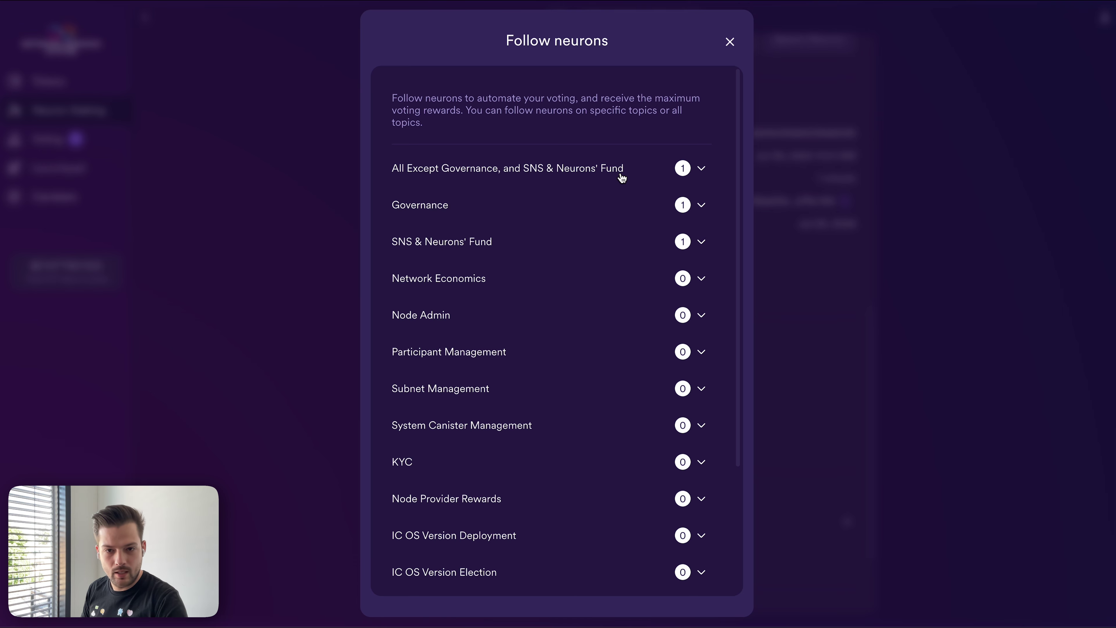
{"action": "left_click", "coordinate": [702, 168]}
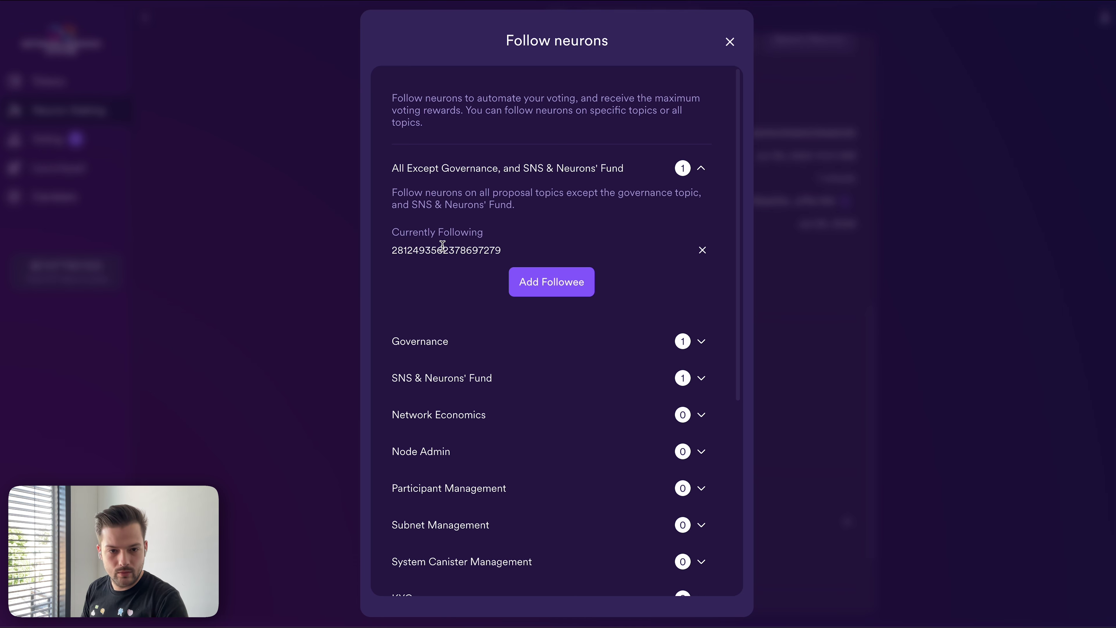
{"action": "left_click", "coordinate": [701, 169]}
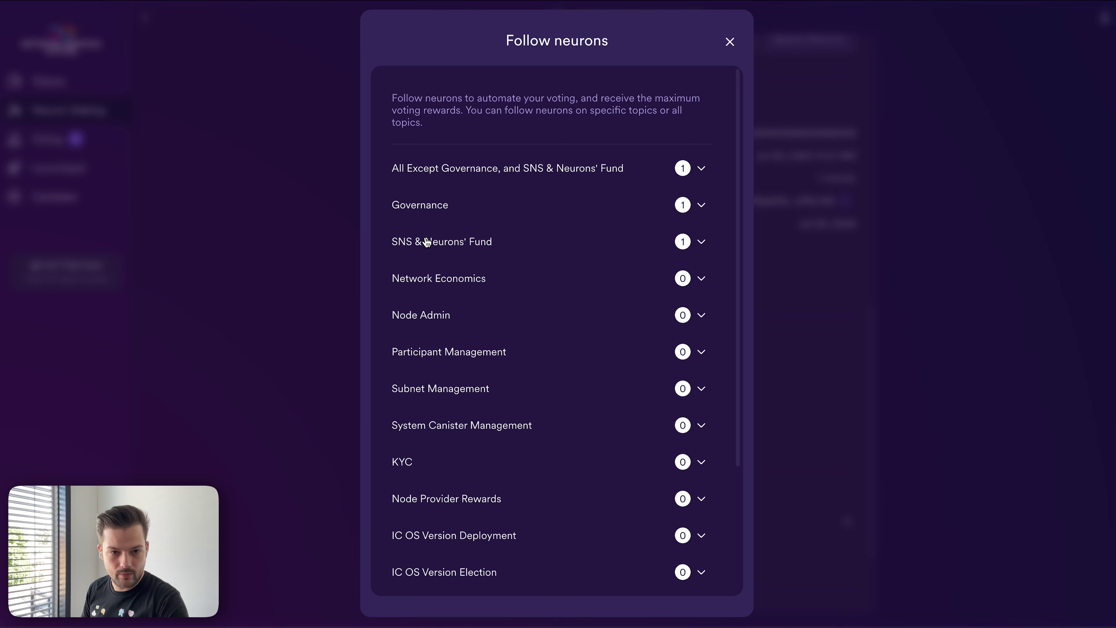
{"action": "left_click", "coordinate": [730, 52]}
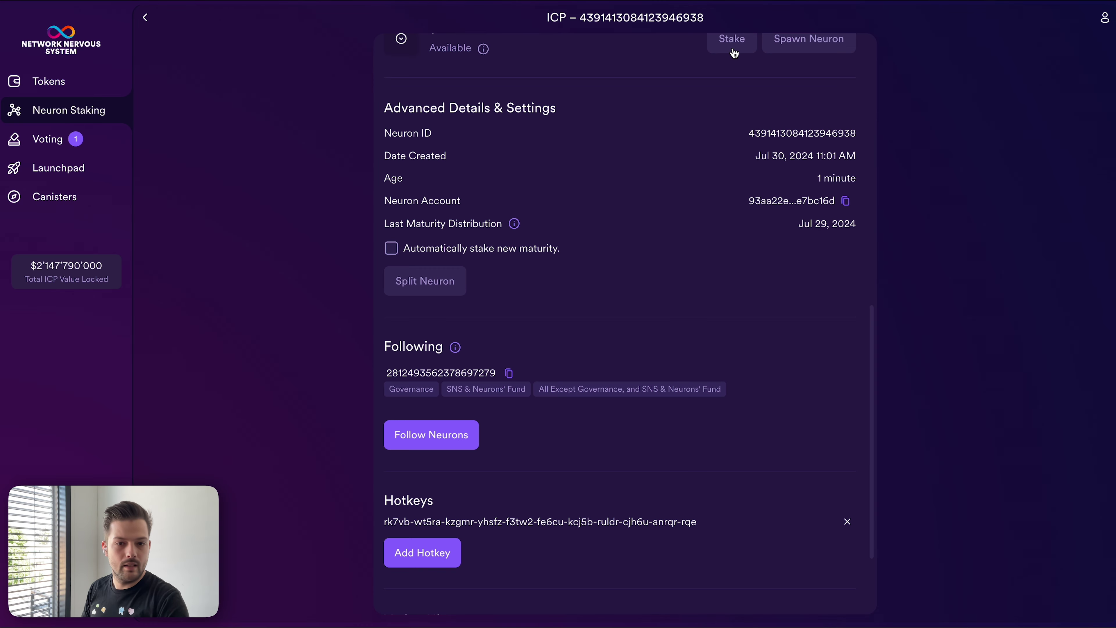
Step: Go from the staked neurons list to the Internet Computer accounts in Tokens
{"action": "left_click", "coordinate": [146, 18]}
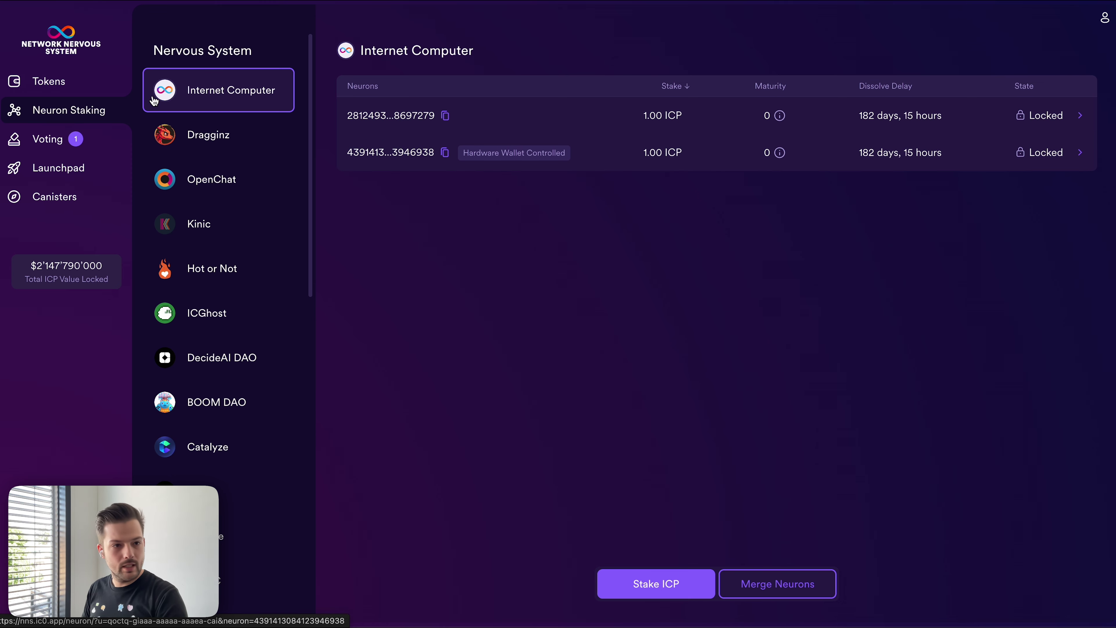
{"action": "left_click", "coordinate": [73, 83]}
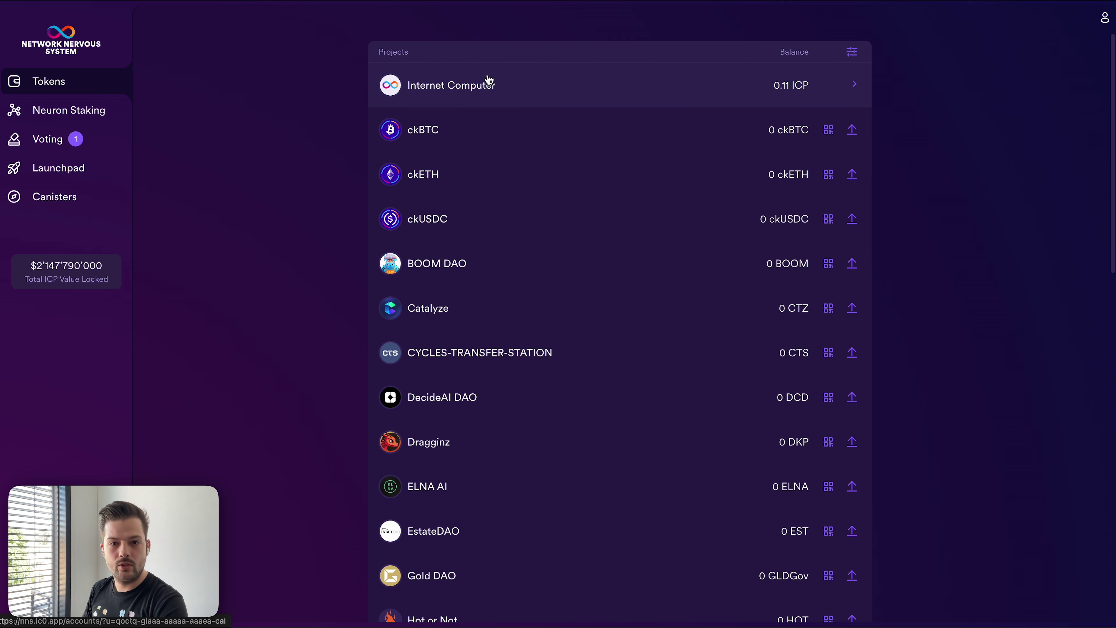
{"action": "left_click", "coordinate": [500, 87]}
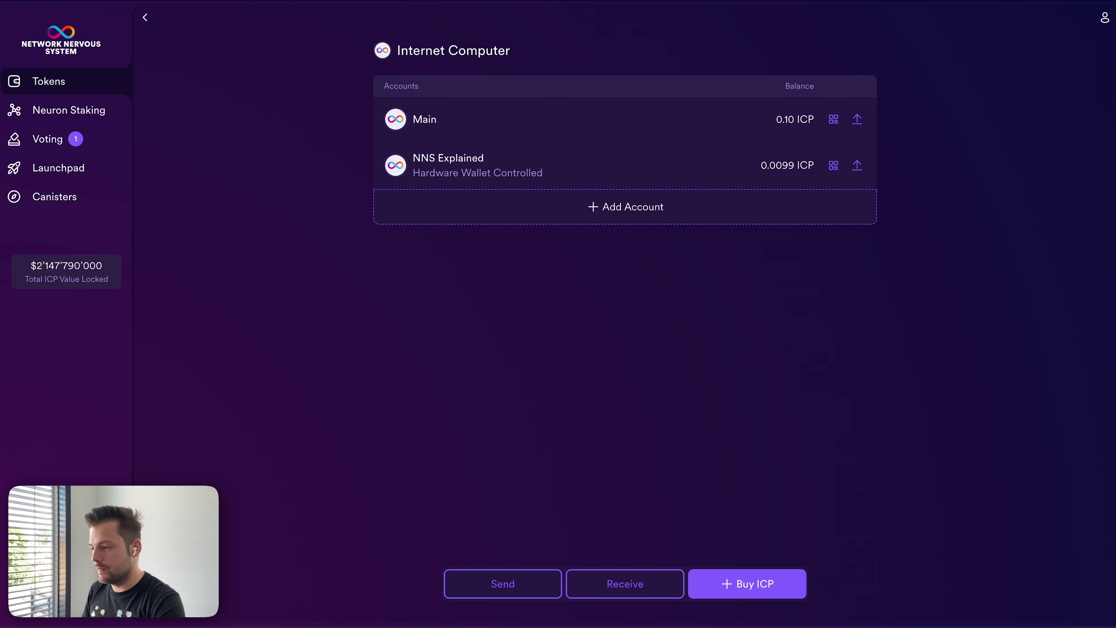
Step: View NNS Explained's receive QR code, then open its account page showing 0.0099 ICP
{"action": "left_click", "coordinate": [833, 167]}
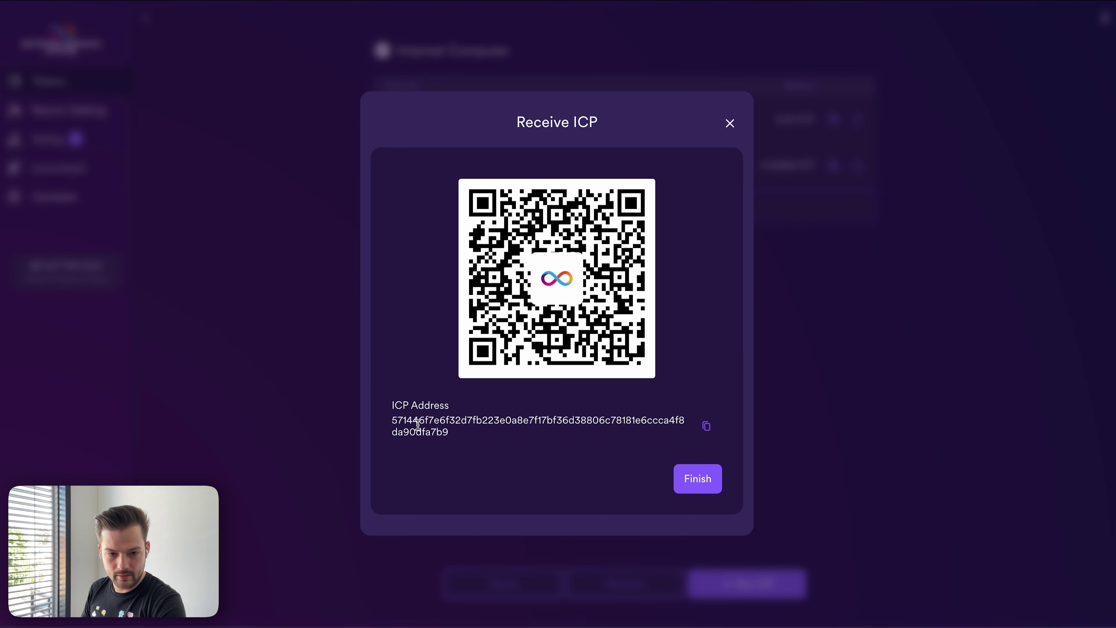
{"action": "left_click", "coordinate": [692, 477]}
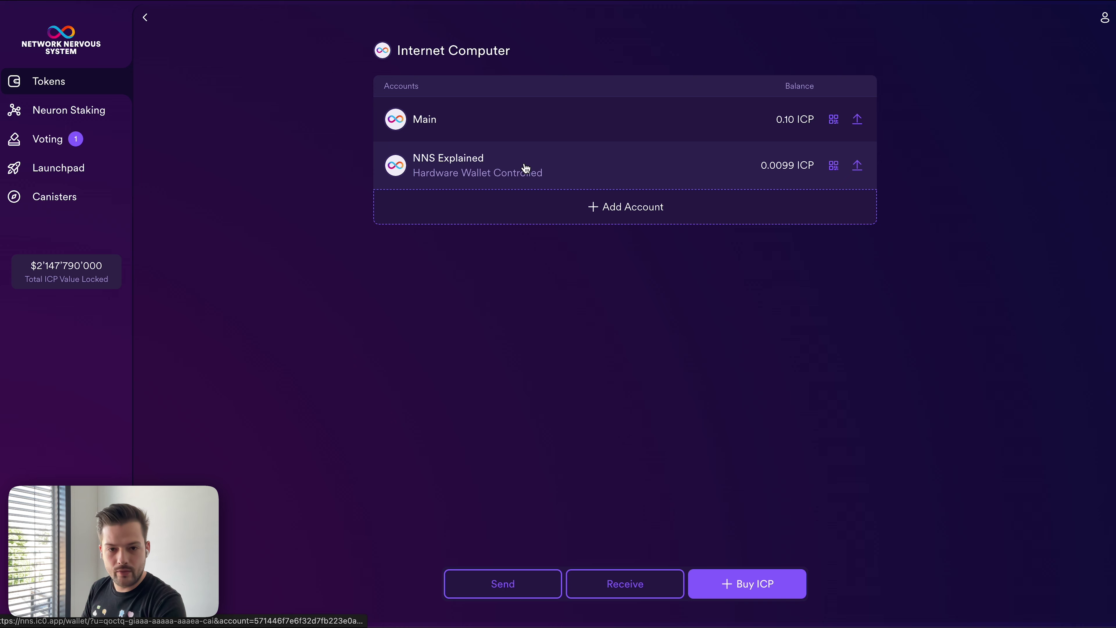
{"action": "left_click", "coordinate": [622, 172]}
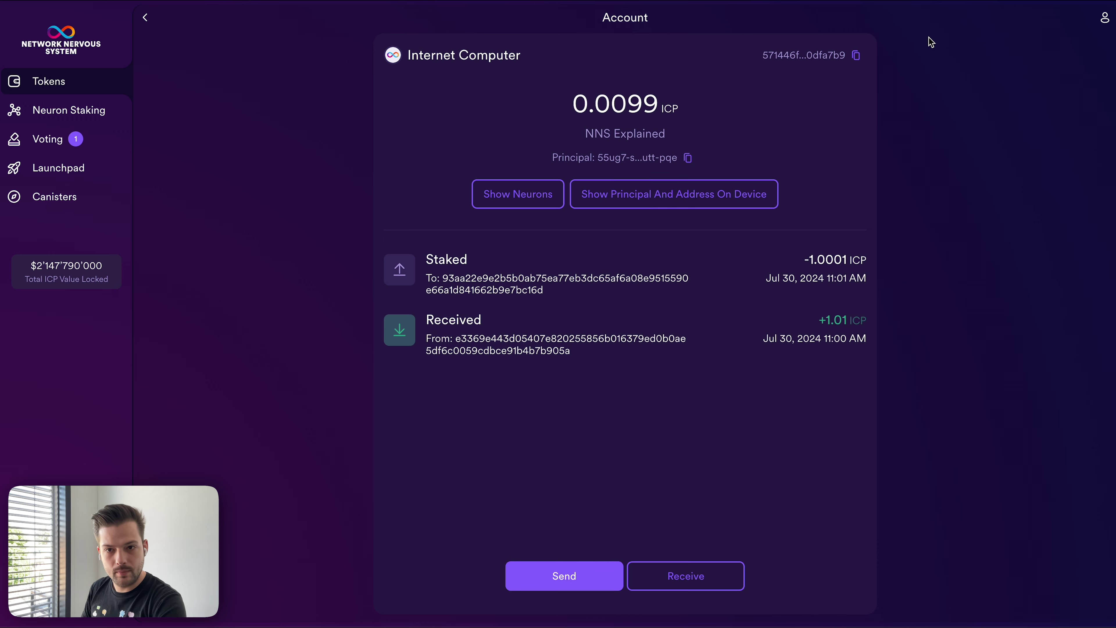
Step: Start a send from NNS Explained with its own address pasted as the destination
{"action": "left_click", "coordinate": [855, 55]}
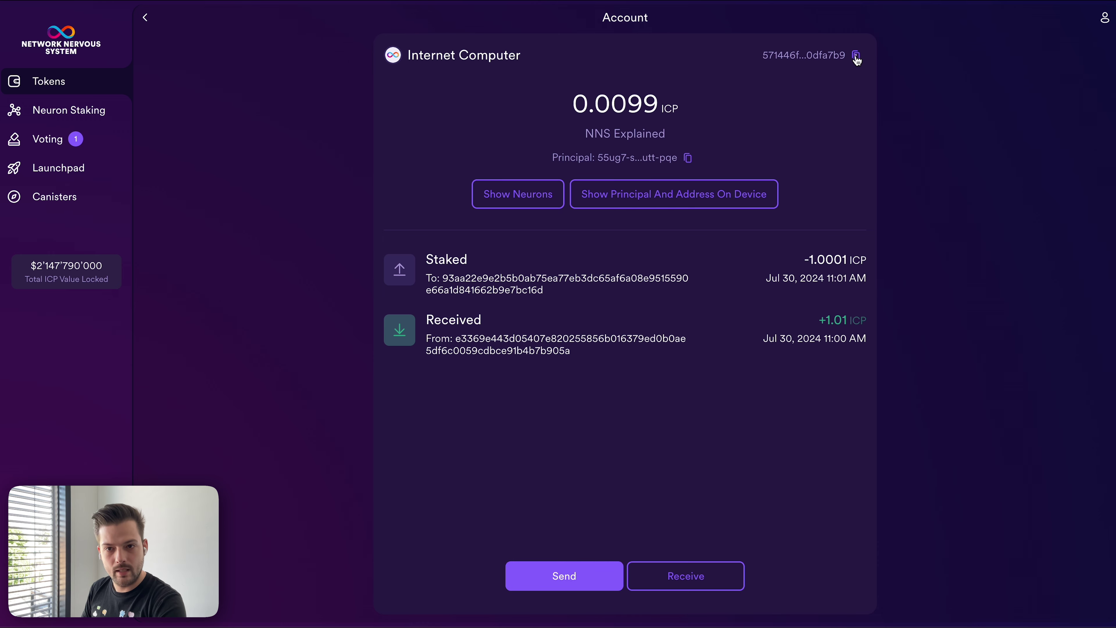
{"action": "left_click", "coordinate": [558, 580]}
{"action": "left_click", "coordinate": [456, 279]}
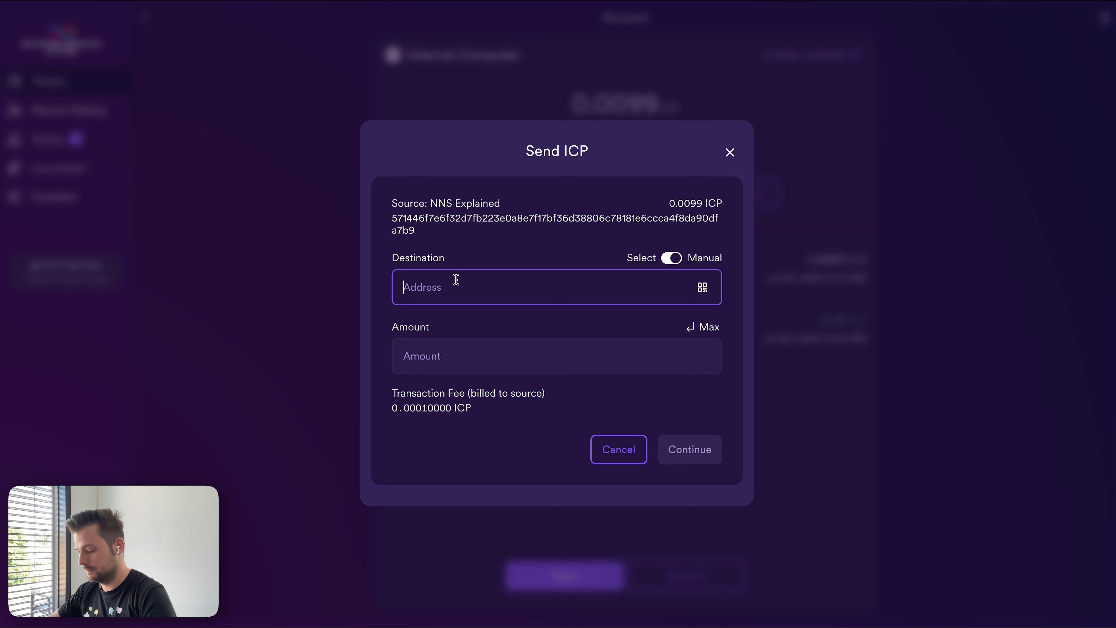
{"action": "key", "text": "ctrl+v"}
{"action": "left_click", "coordinate": [481, 363]}
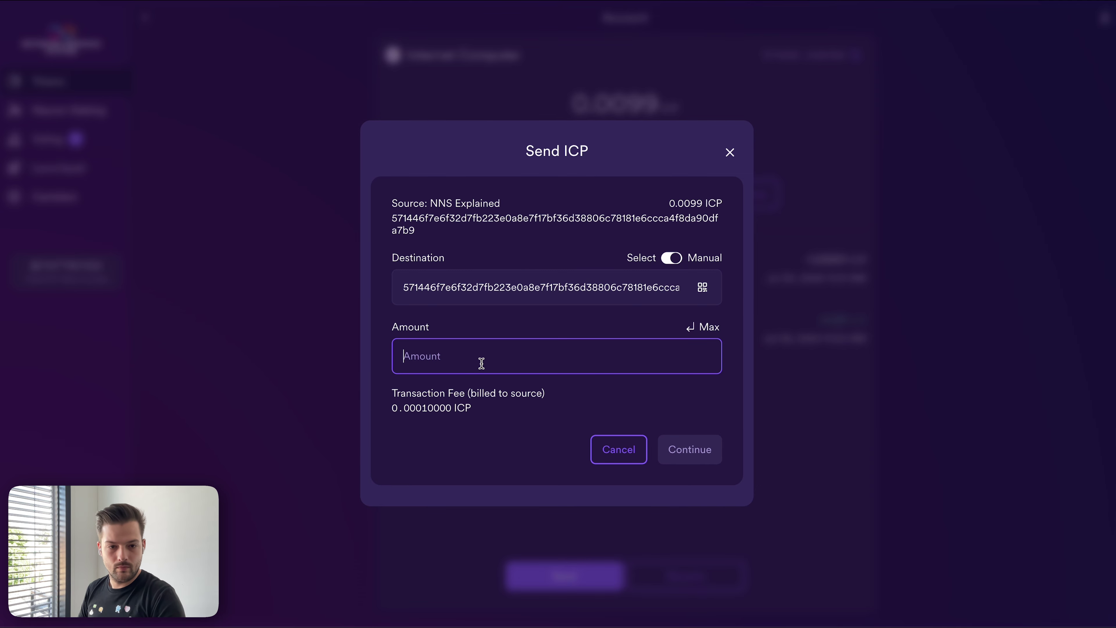
{"action": "type", "text": "0.0"}
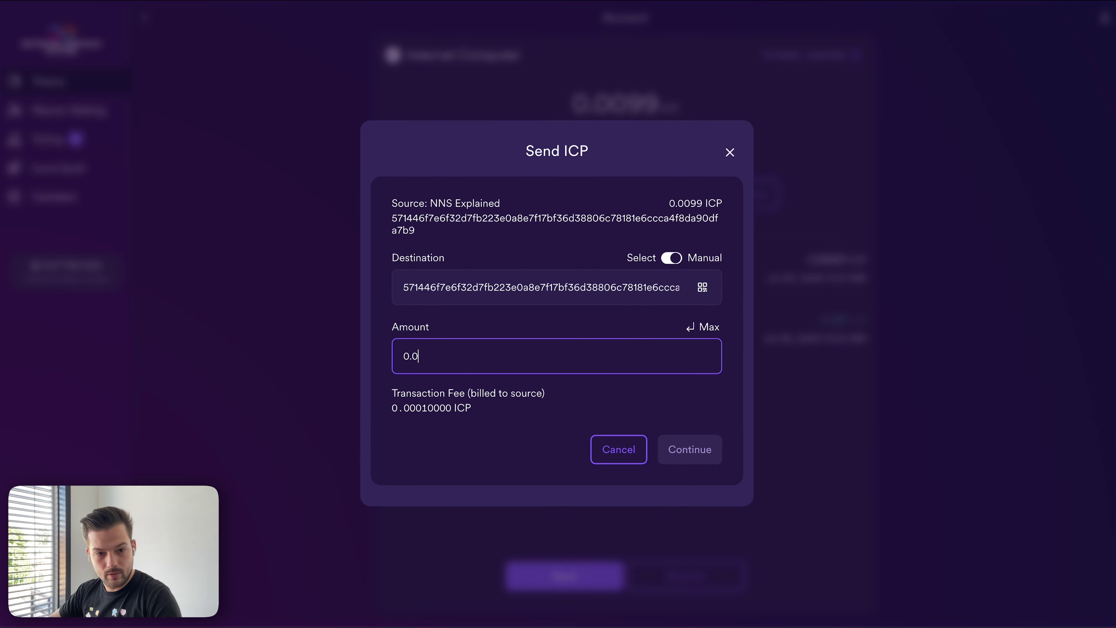
{"action": "type", "text": "1"}
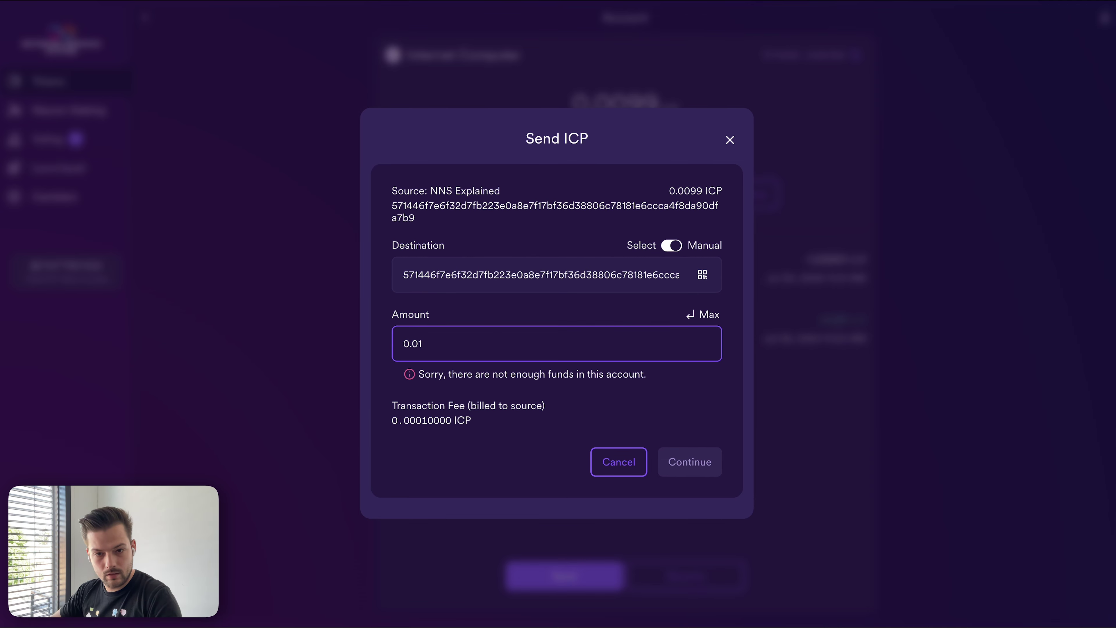
{"action": "key", "text": "BackSpace"}
{"action": "type", "text": "01"}
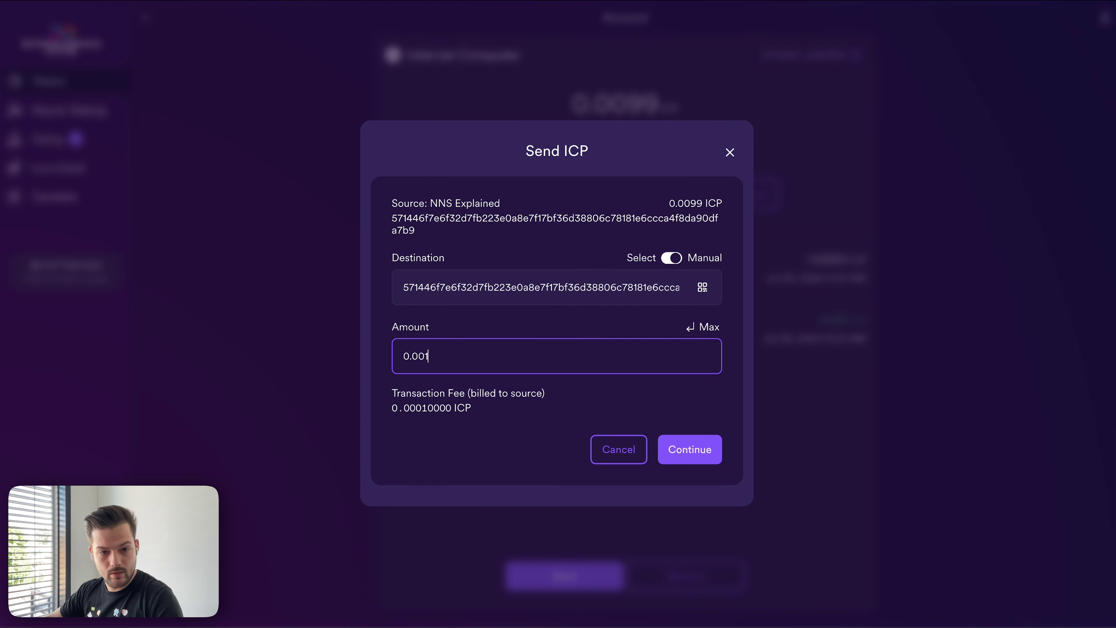
{"action": "left_click", "coordinate": [711, 454]}
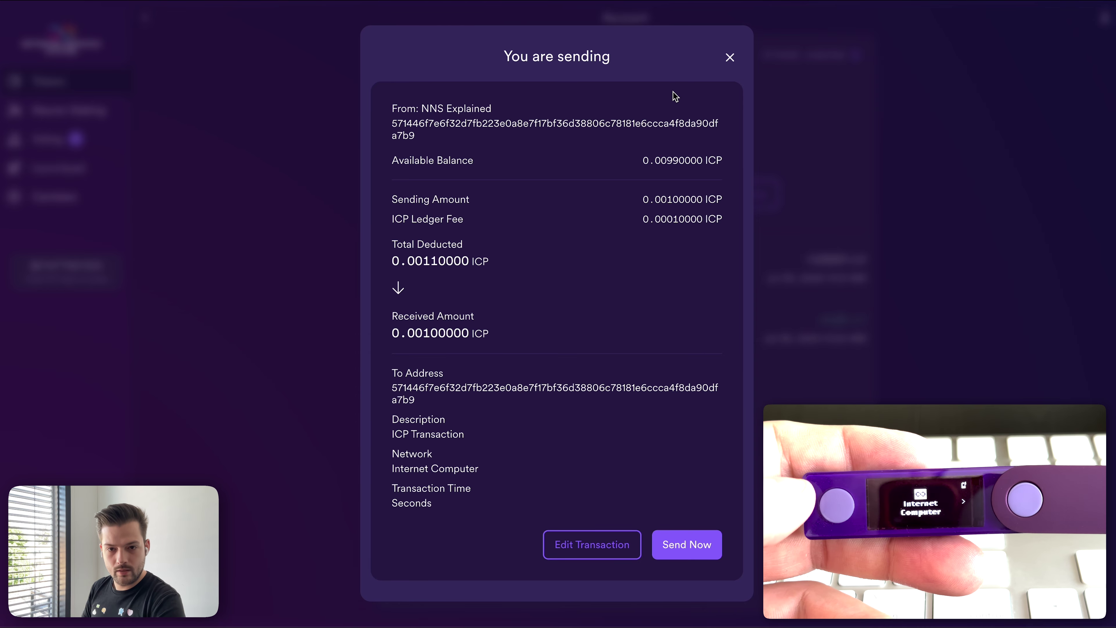
{"action": "left_click", "coordinate": [682, 549]}
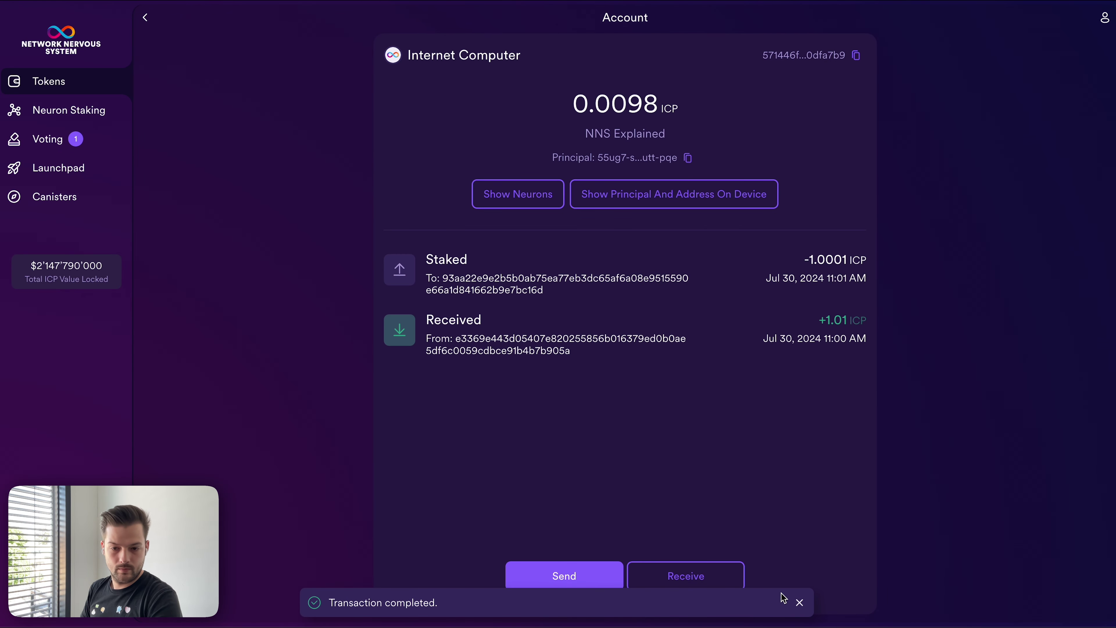
{"action": "left_click", "coordinate": [799, 602]}
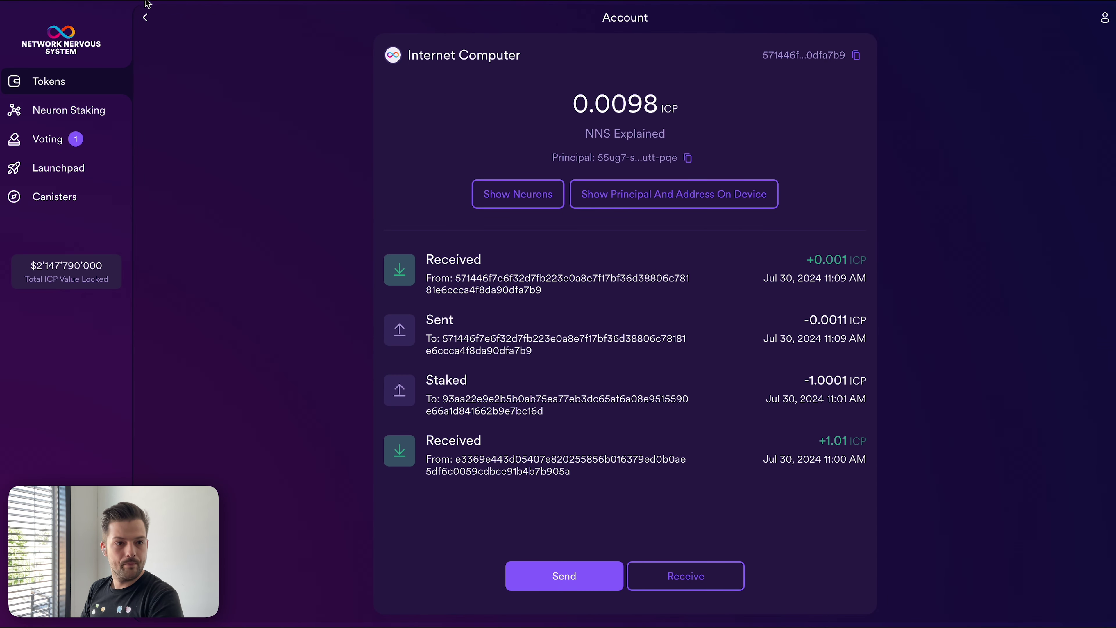
{"action": "left_click", "coordinate": [145, 19]}
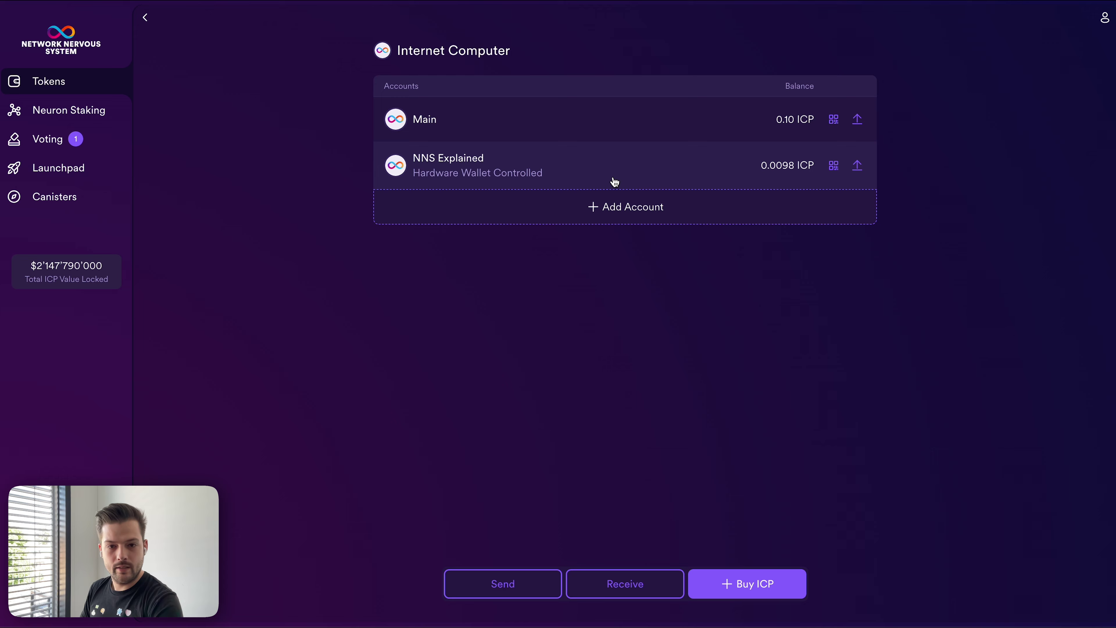
{"action": "key", "text": "super+Tab"}
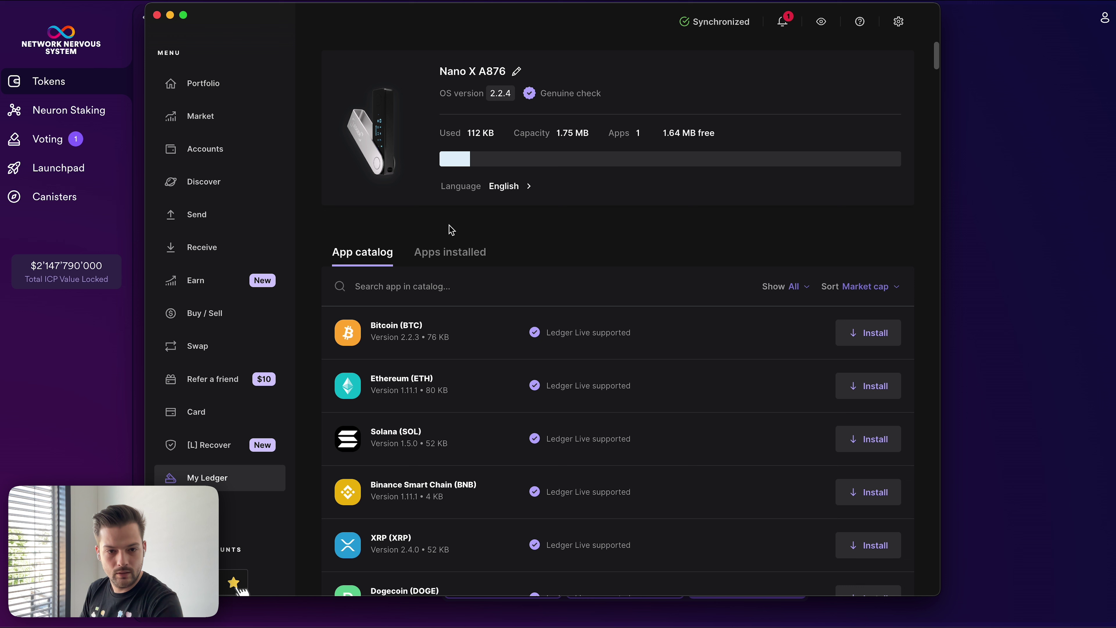
Step: Check the Nano X's installed apps: InternetComputer (ICP) 2.4.9, 112 KB, on OS 2.2.4
{"action": "left_click", "coordinate": [450, 254]}
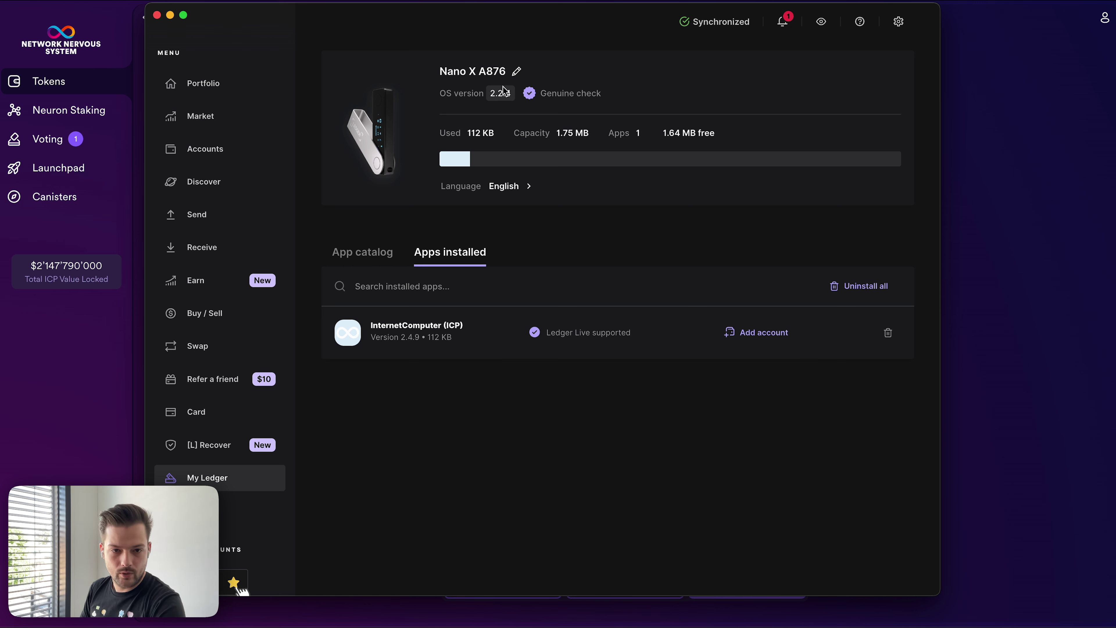